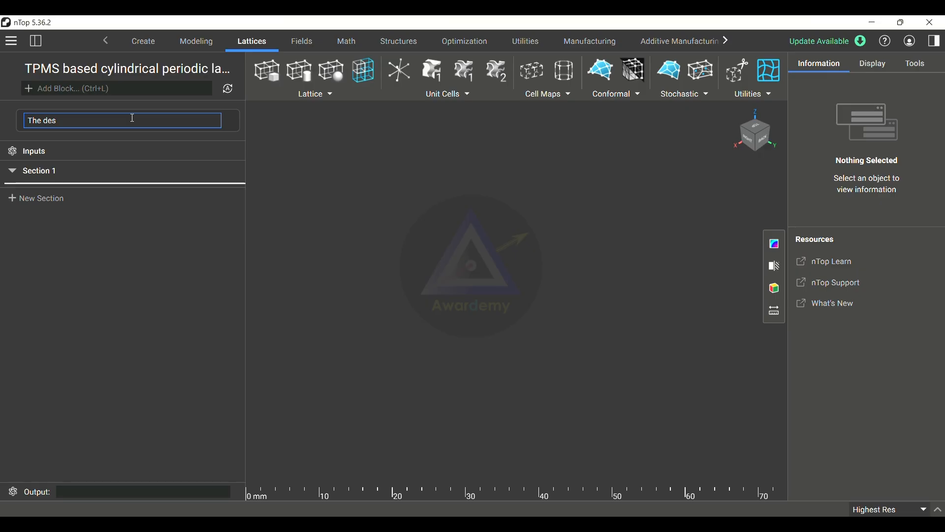
Step: Complete the notebook description as "The design of TPMS based cylindrical periodic lattice structures"
{"action": "type", "text": "ign of TPMS based cylind"}
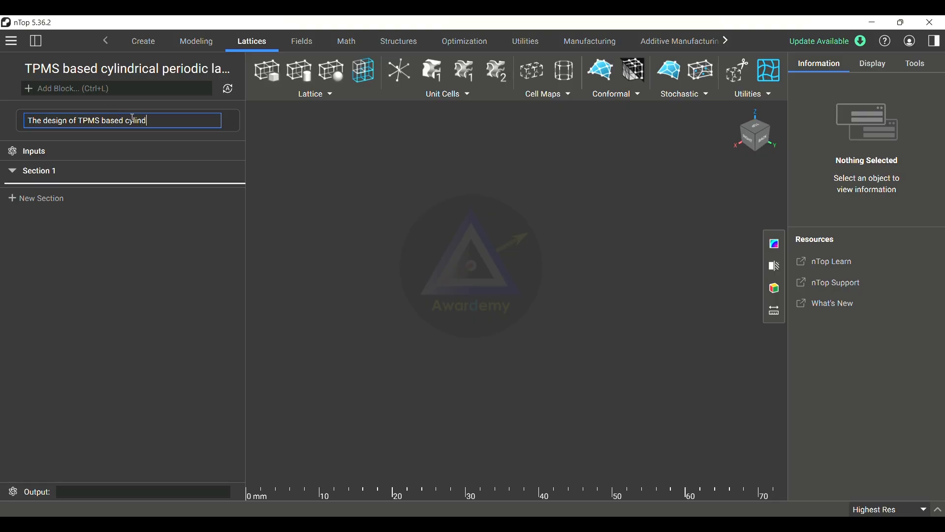
{"action": "type", "text": "rical periodic lattice"}
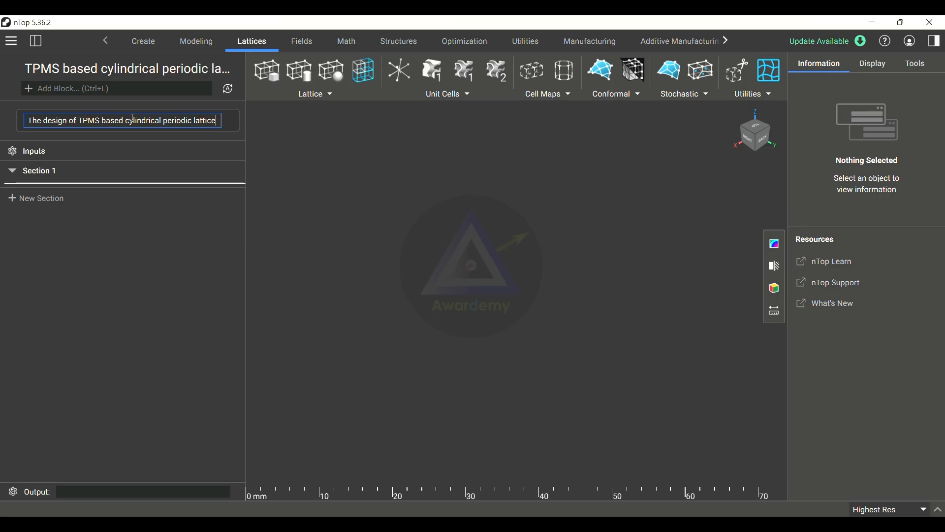
{"action": "type", "text": " struc"}
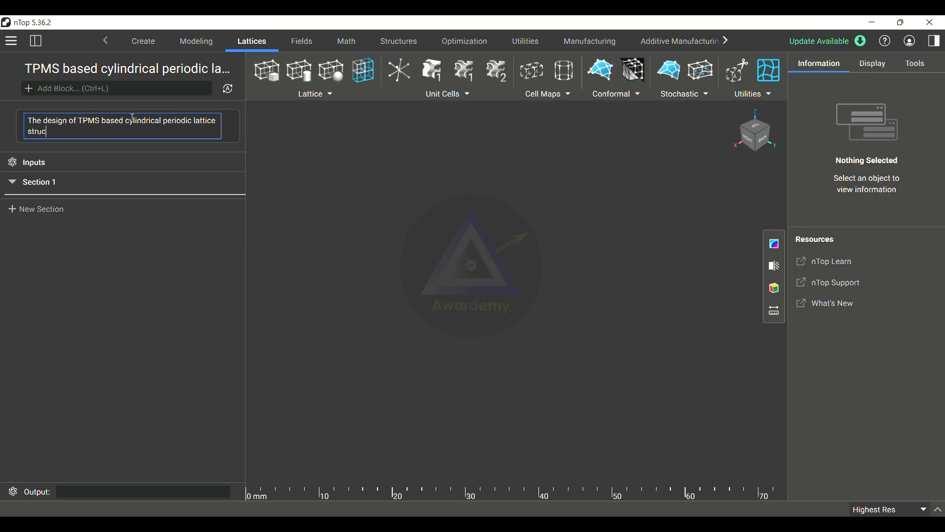
{"action": "type", "text": "tures"}
Step: Rename Section 1 as "TPMS cylindrical periodic lattices"
{"action": "double_click", "coordinate": [87, 183]}
{"action": "type", "text": "TP"}
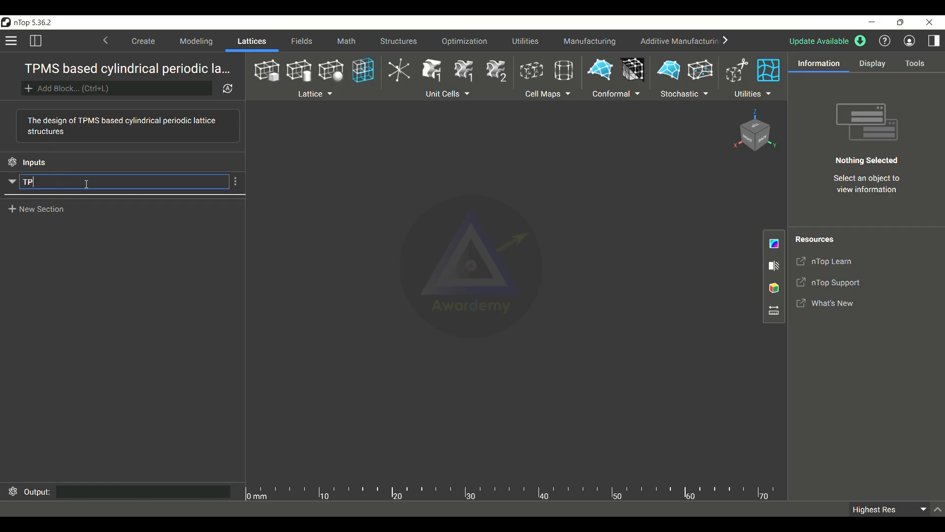
{"action": "type", "text": "MS cylindrical periodic lattices"}
{"action": "left_click", "coordinate": [277, 178]}
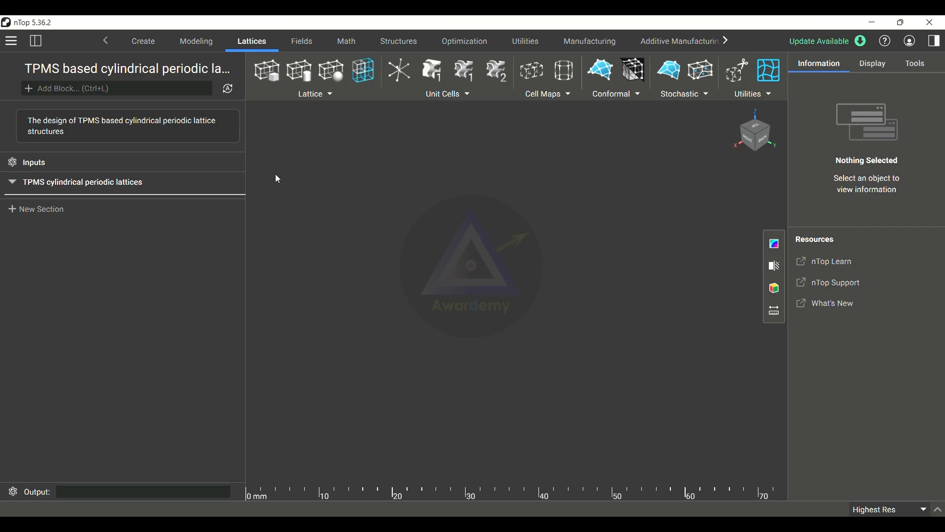
{"action": "left_click", "coordinate": [149, 183]}
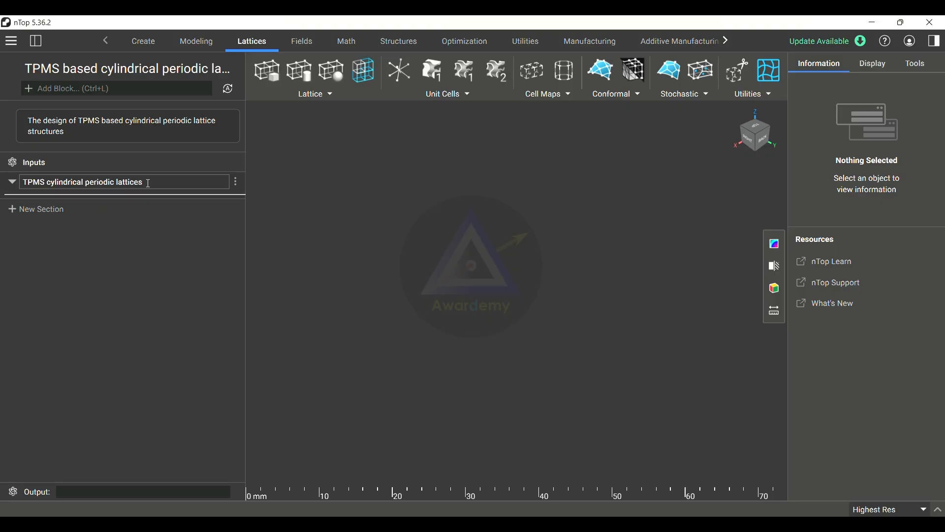
Step: Add a Periodic Lattice block to the TPMS cylindrical periodic lattices section
{"action": "left_click", "coordinate": [143, 41]}
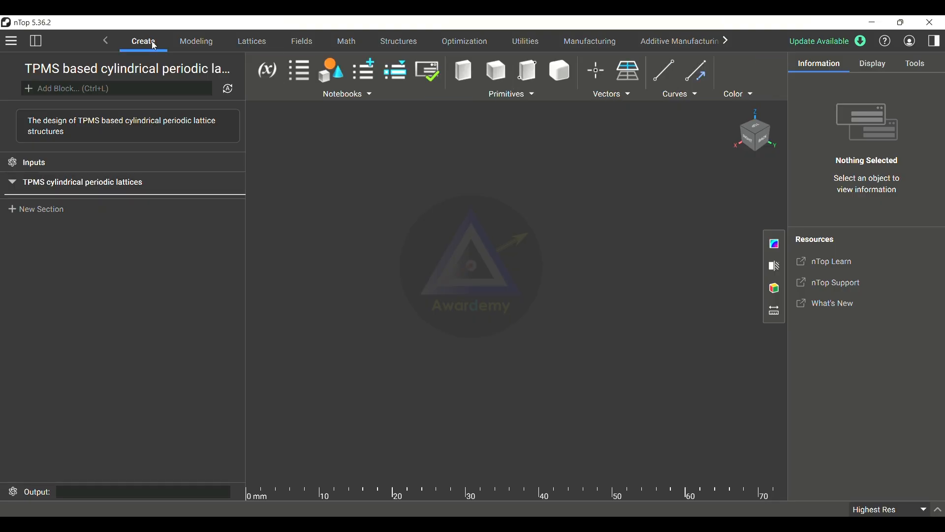
{"action": "left_click", "coordinate": [194, 41]}
{"action": "left_click", "coordinate": [257, 42]}
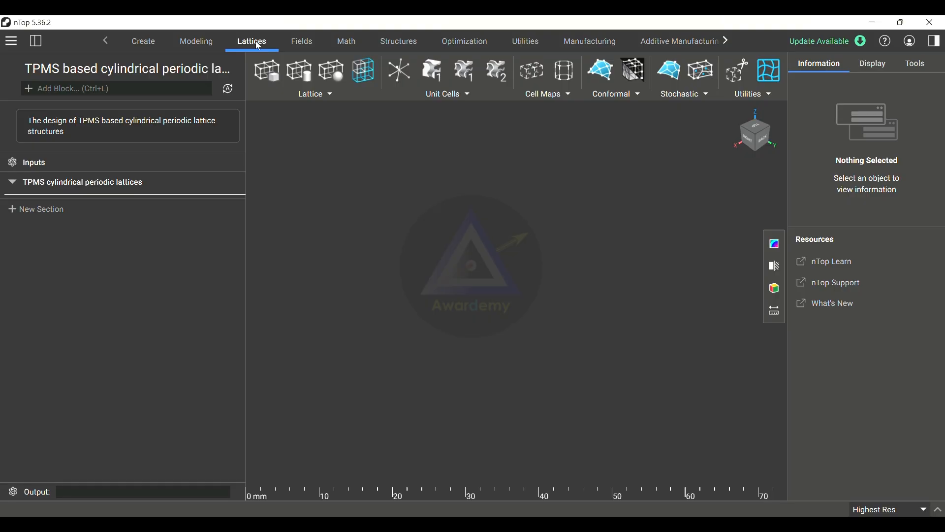
{"action": "left_click", "coordinate": [318, 97]}
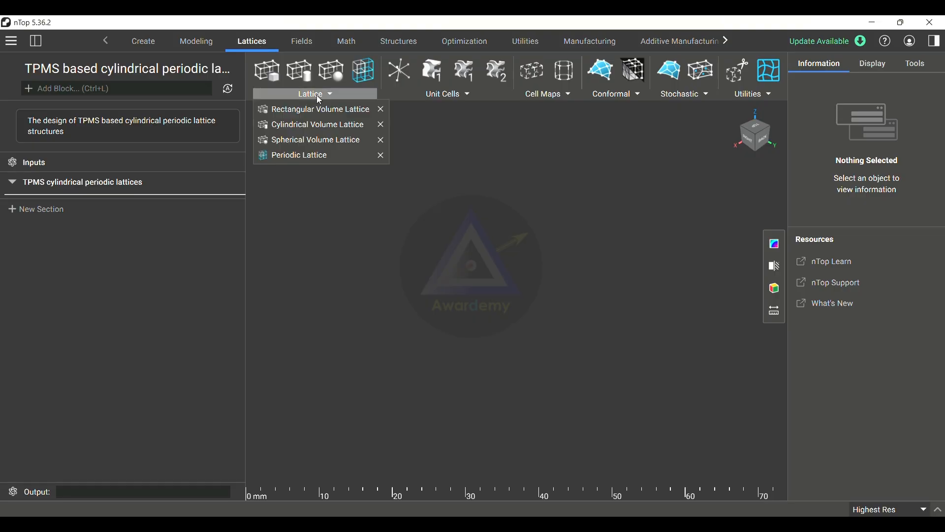
{"action": "left_click", "coordinate": [311, 156]}
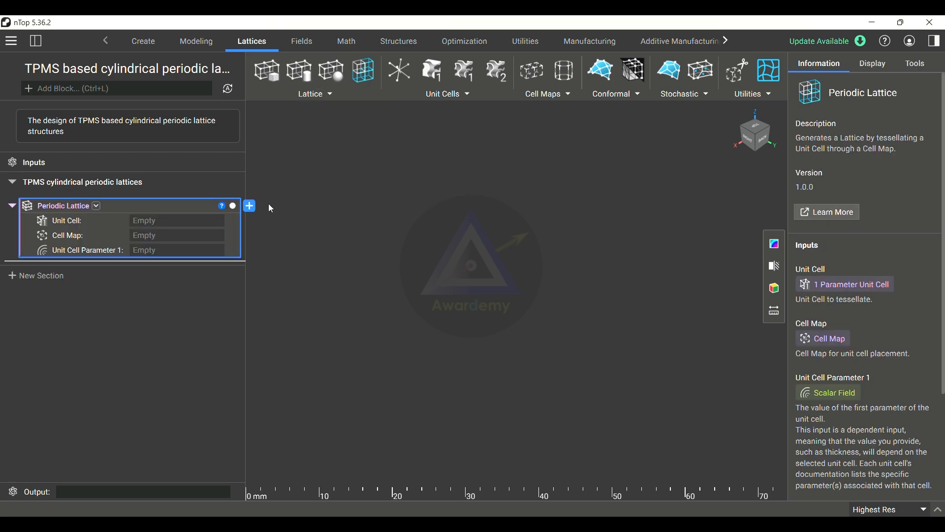
Step: Add a second Periodic Lattice block by searching for its name, and delete that duplicate
{"action": "left_click", "coordinate": [87, 87]}
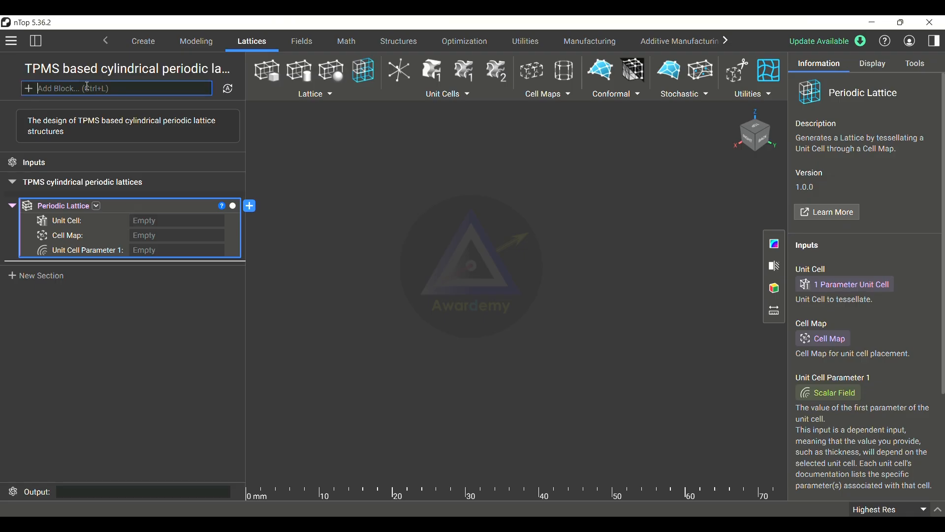
{"action": "type", "text": "per"}
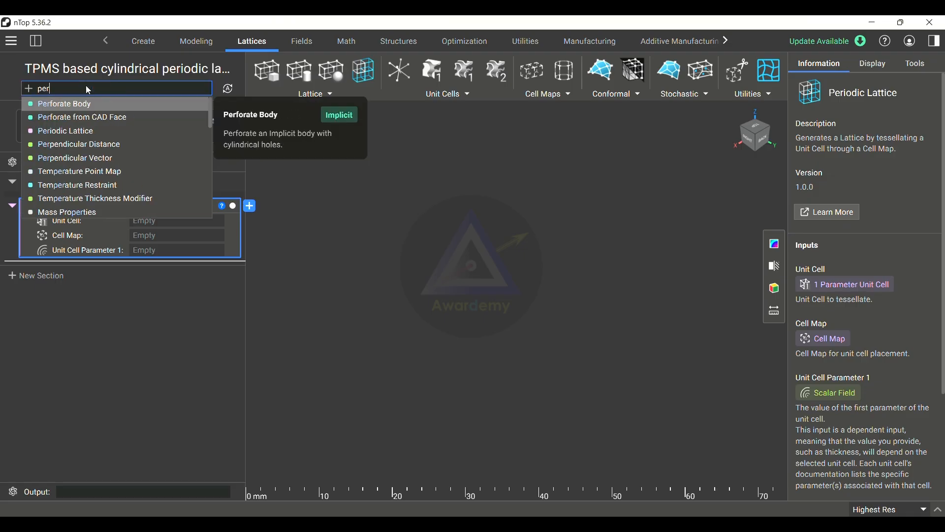
{"action": "type", "text": "iodic lattice"}
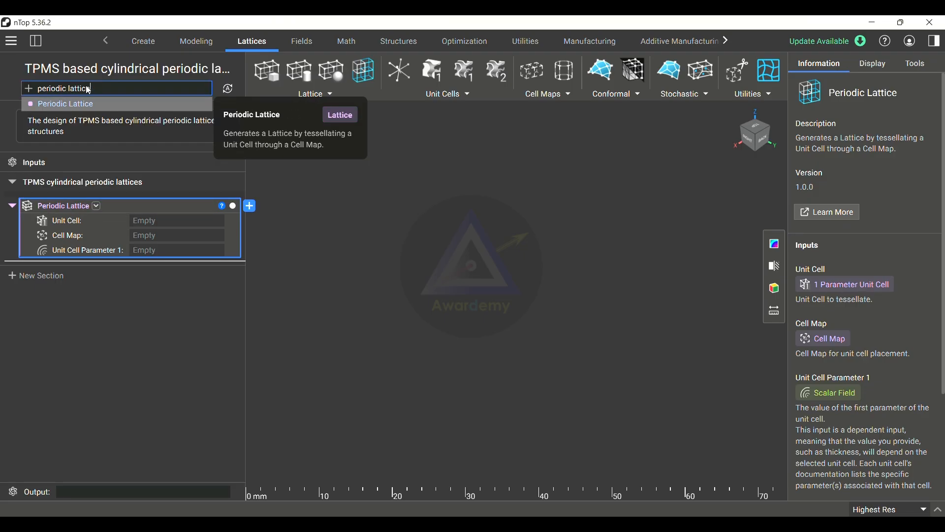
{"action": "key", "text": "Return"}
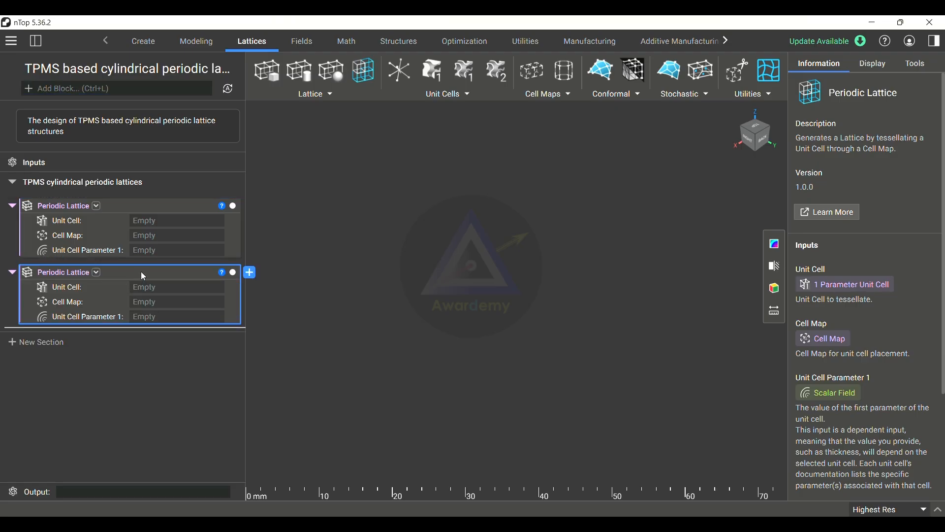
{"action": "key", "text": "Delete"}
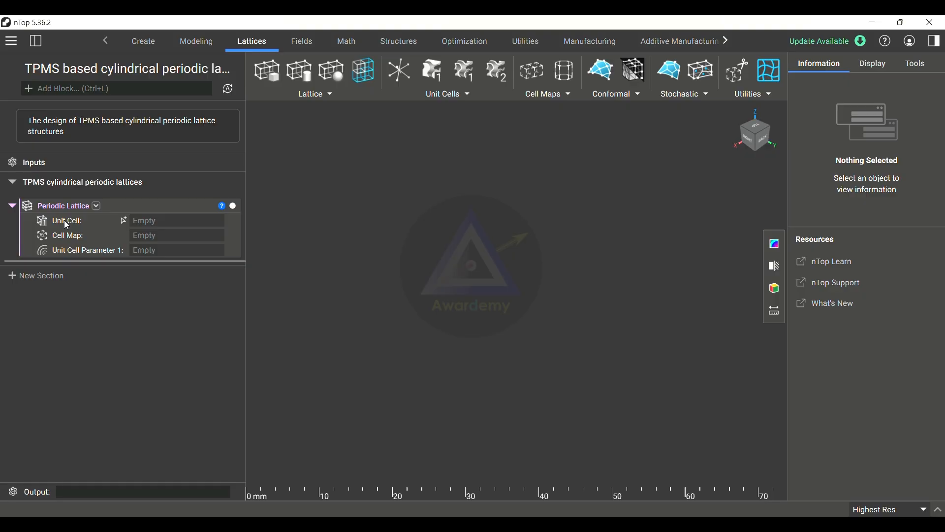
Step: Add a TPMS Unit Cell with Offset block and set its unit cell to Gyroid
{"action": "left_click", "coordinate": [455, 96]}
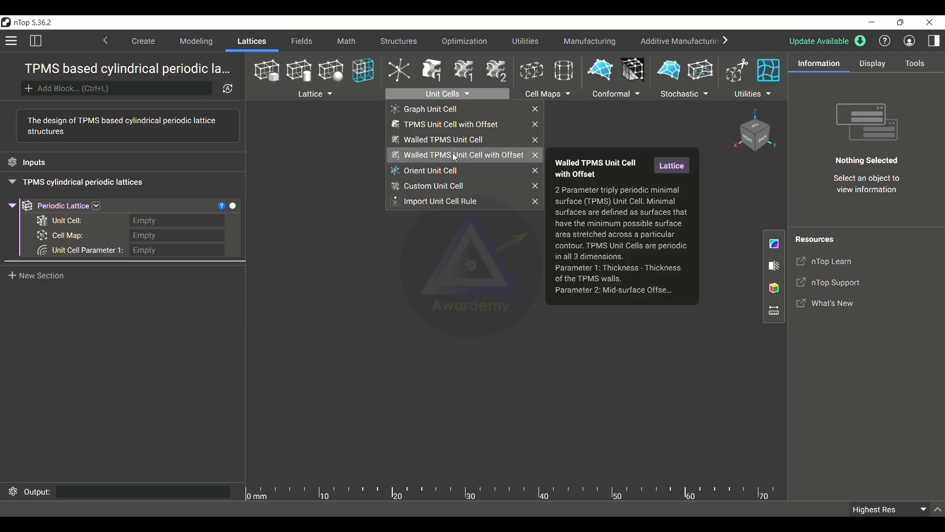
{"action": "left_click", "coordinate": [447, 129]}
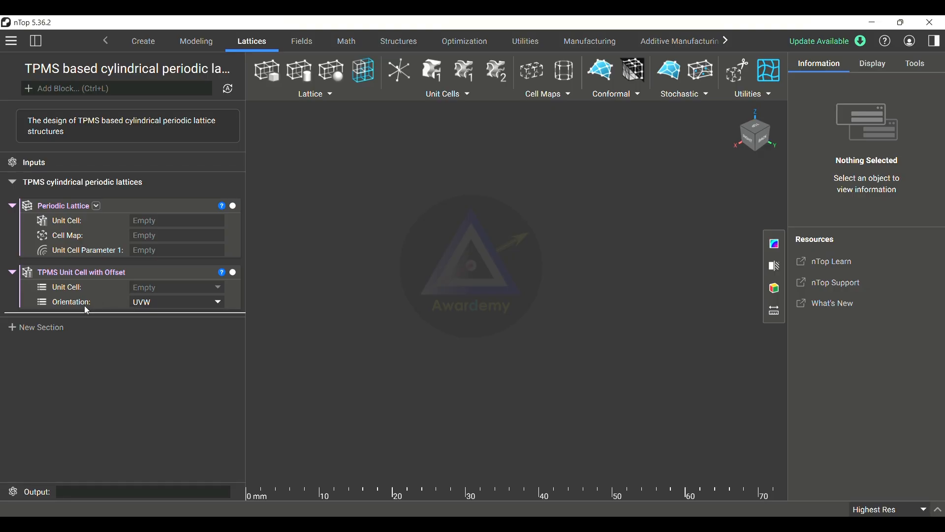
{"action": "left_click", "coordinate": [157, 289]}
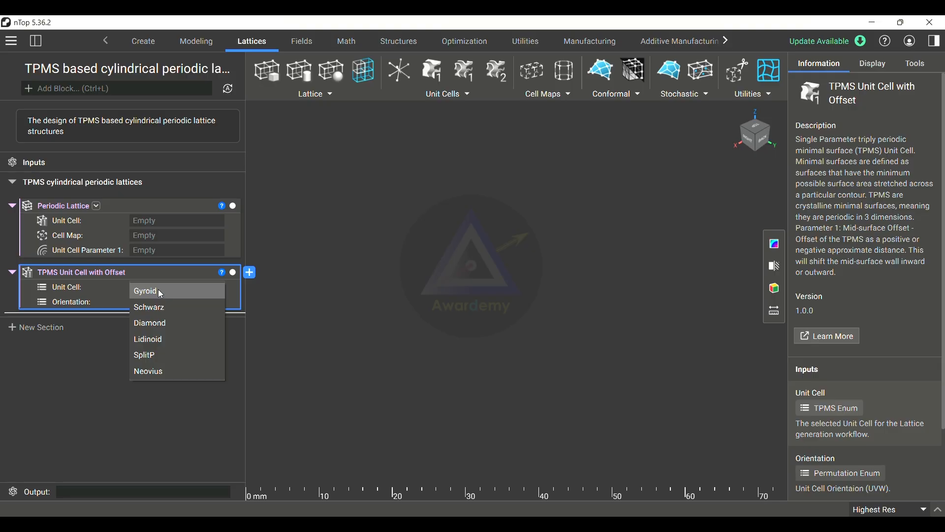
{"action": "left_click", "coordinate": [160, 292]}
{"action": "scroll", "coordinate": [541, 325], "scroll_direction": "up", "scroll_amount": 3}
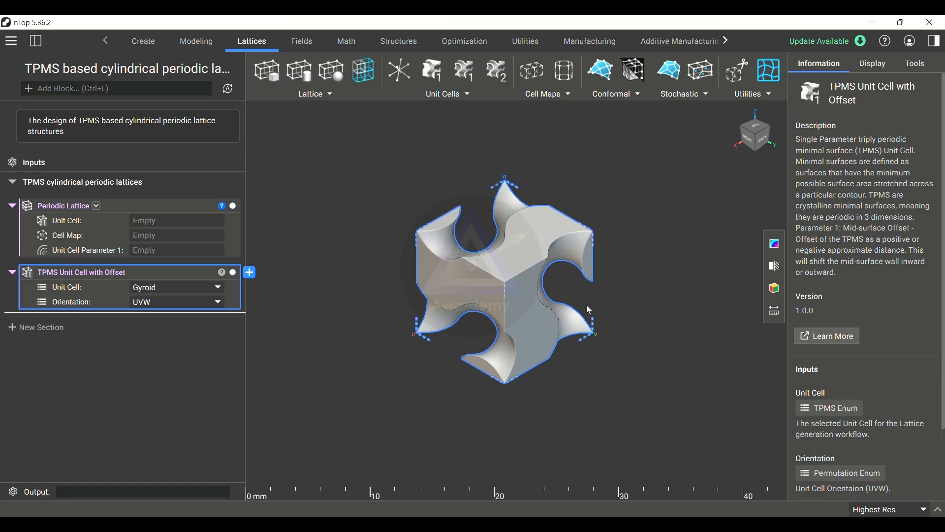
{"action": "scroll", "coordinate": [603, 329], "scroll_direction": "up", "scroll_amount": 1}
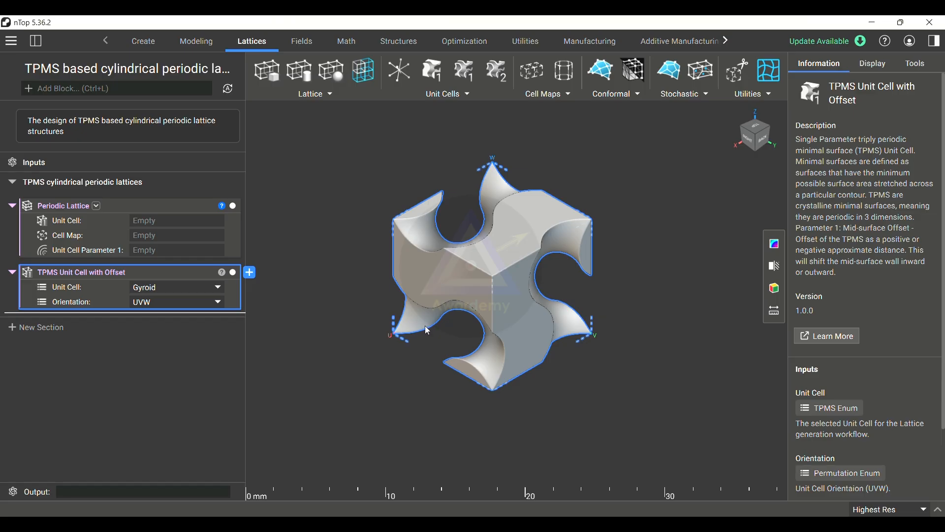
Step: Hide the UVW guides and the bounding box of the gyroid unit cell
{"action": "left_click", "coordinate": [867, 69]}
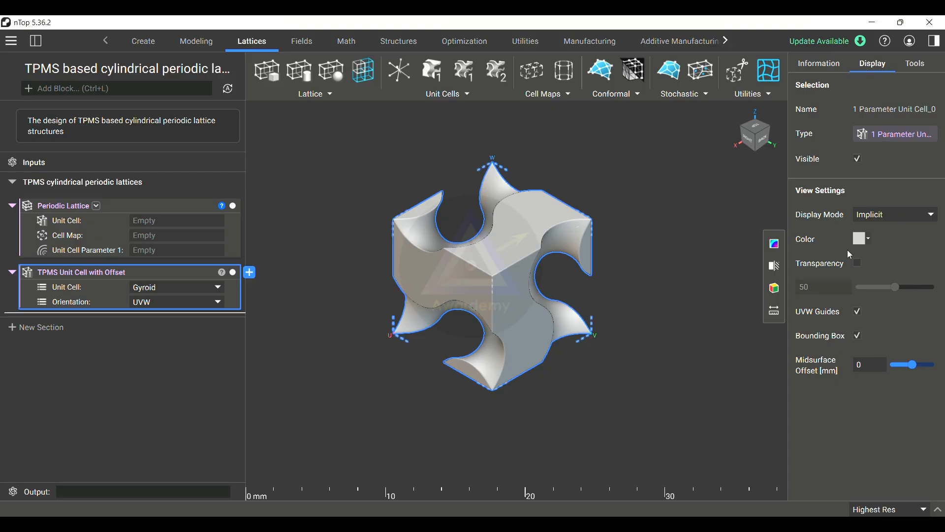
{"action": "left_click", "coordinate": [860, 313]}
{"action": "left_click", "coordinate": [860, 339]}
{"action": "right_click_drag", "start_coordinate": [499, 278], "coordinate": [581, 303]}
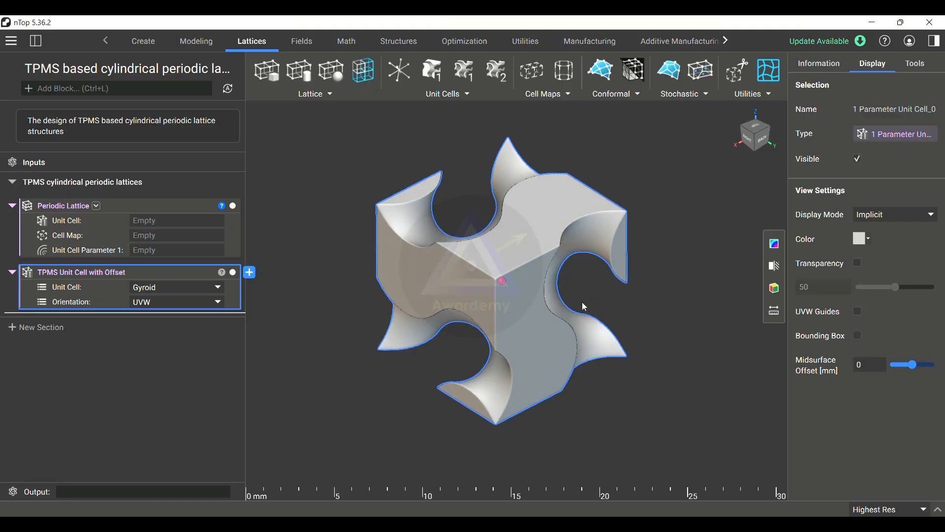
Step: Place the TPMS Unit Cell with Offset block in the Periodic Lattice's Unit Cell input, keep orientation UVW and collapse it
{"action": "left_click_drag", "start_coordinate": [149, 273], "coordinate": [180, 226]}
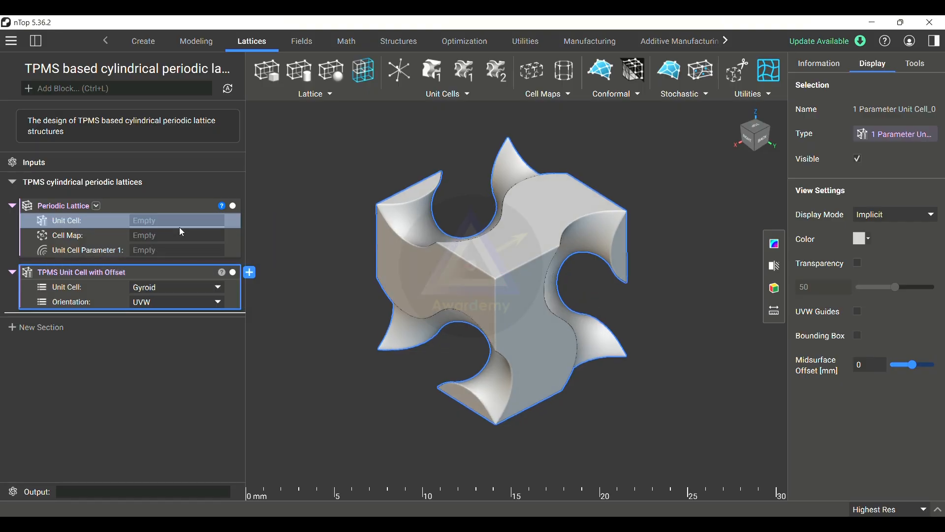
{"action": "left_click", "coordinate": [27, 222]}
{"action": "left_click", "coordinate": [28, 223]}
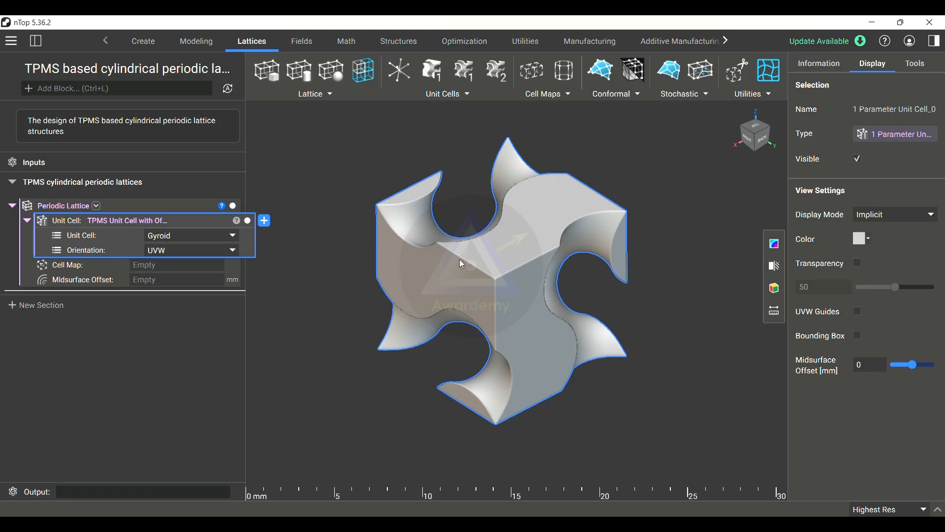
{"action": "left_click", "coordinate": [176, 249]}
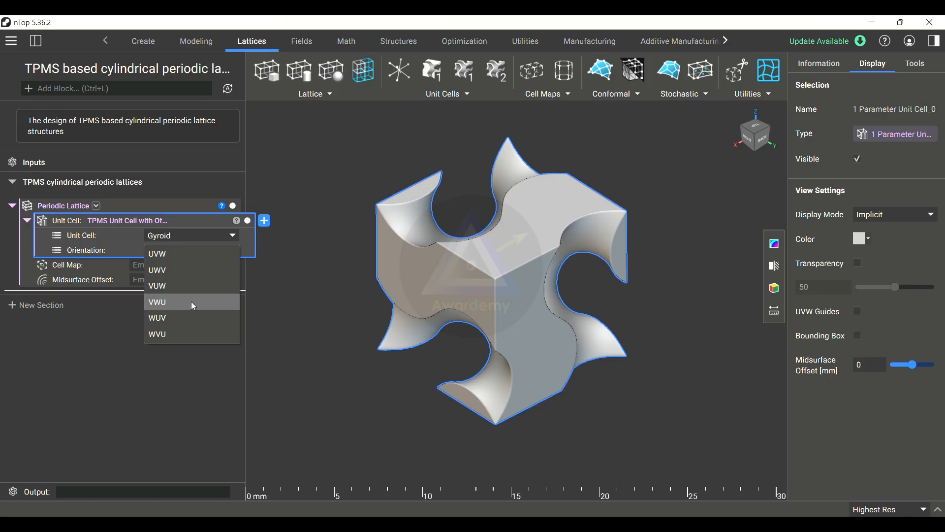
{"action": "left_click", "coordinate": [194, 256]}
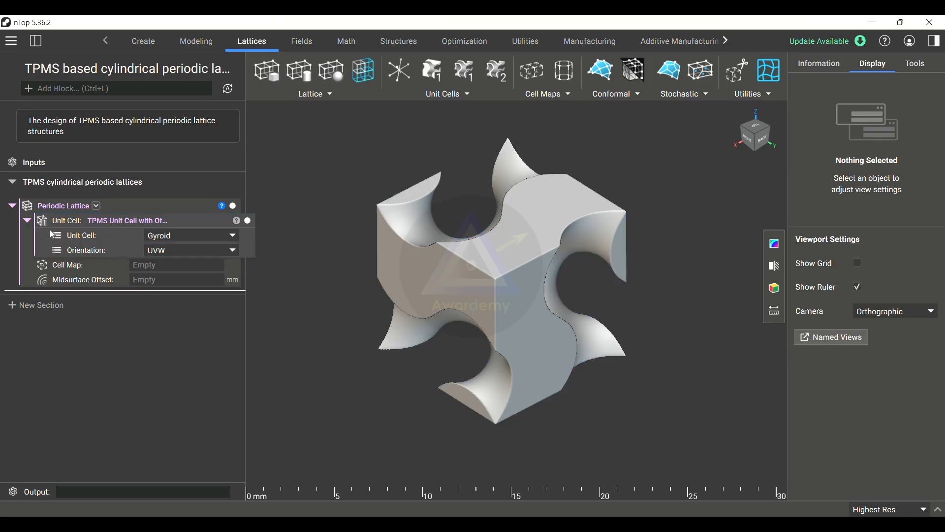
{"action": "left_click", "coordinate": [28, 221]}
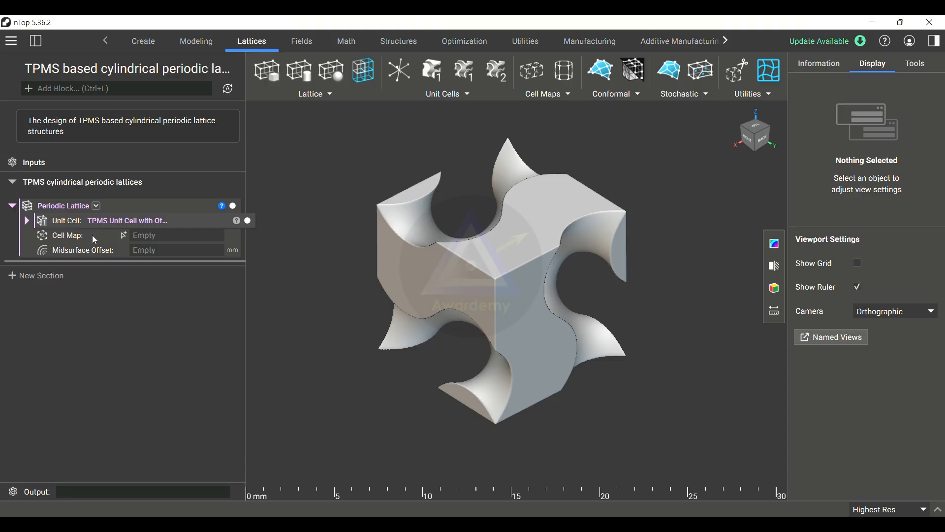
{"action": "left_click", "coordinate": [539, 99]}
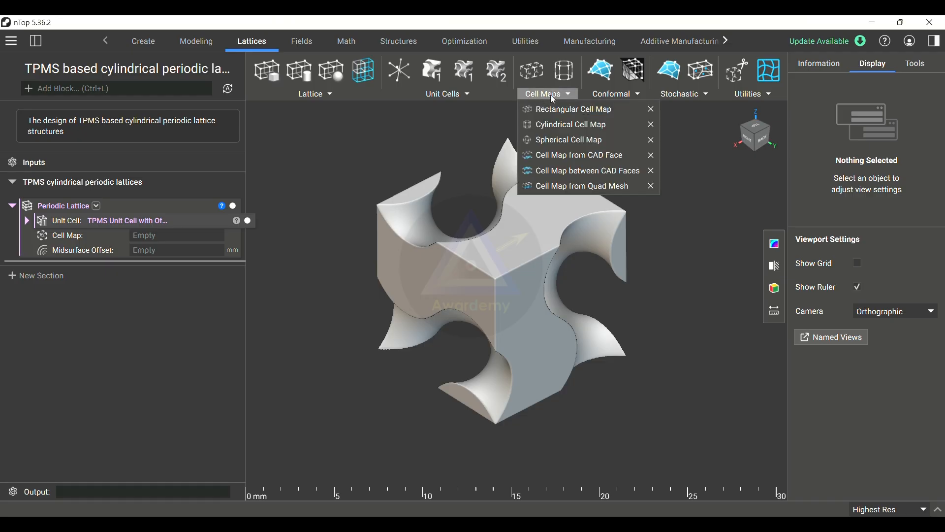
{"action": "left_click", "coordinate": [532, 156]}
{"action": "left_click", "coordinate": [172, 235]}
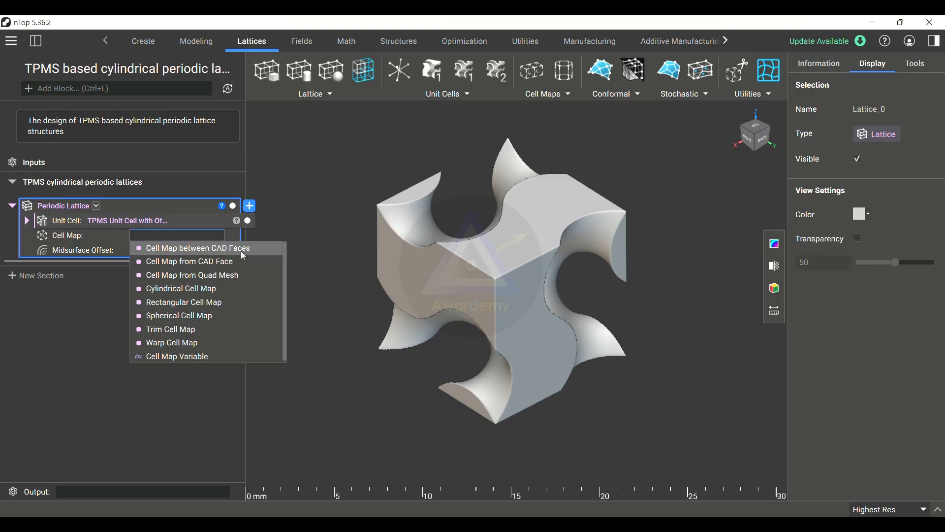
{"action": "left_click", "coordinate": [185, 232]}
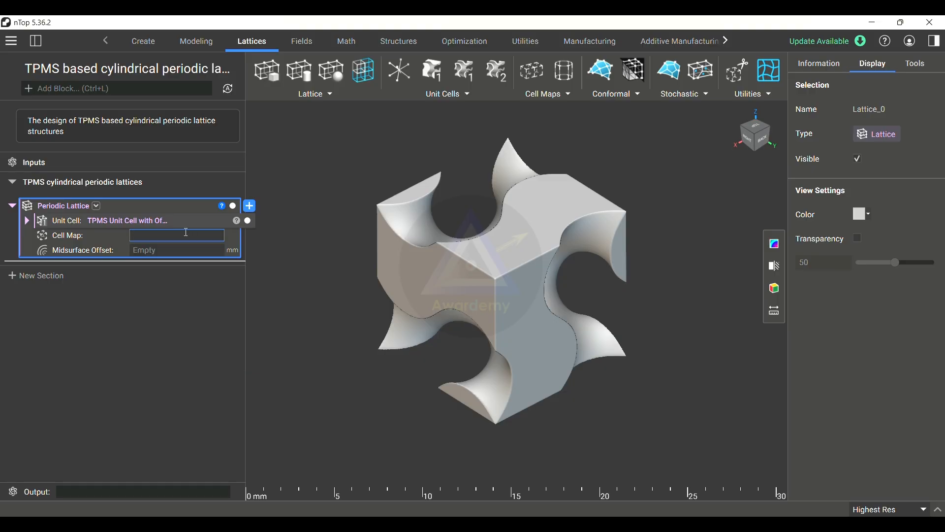
{"action": "left_click", "coordinate": [537, 96]}
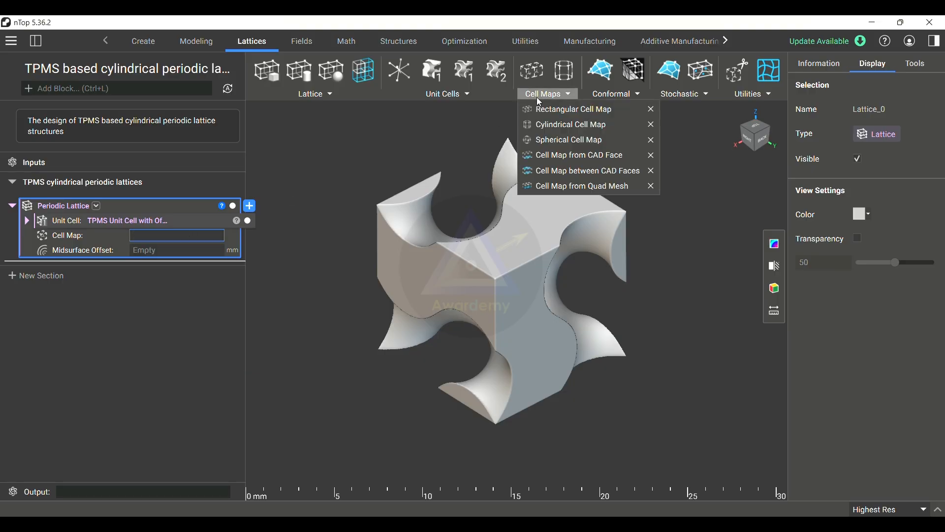
{"action": "left_click", "coordinate": [371, 144]}
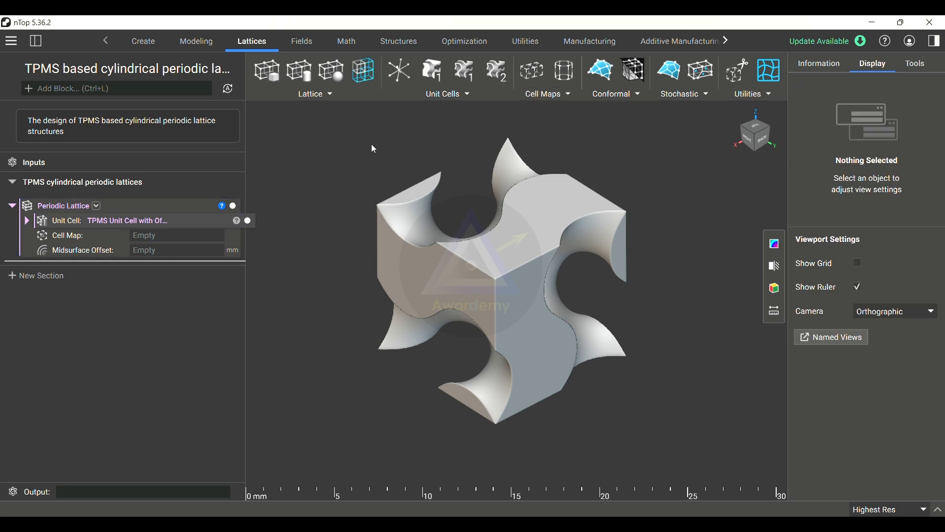
Step: Search for "cell map" and add a Cylindrical Cell Map block
{"action": "left_click", "coordinate": [117, 89]}
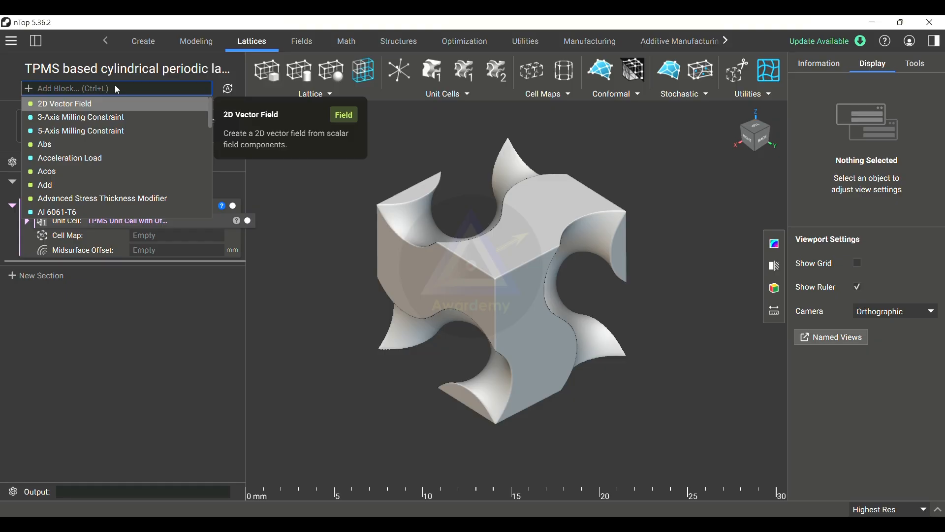
{"action": "type", "text": "c"}
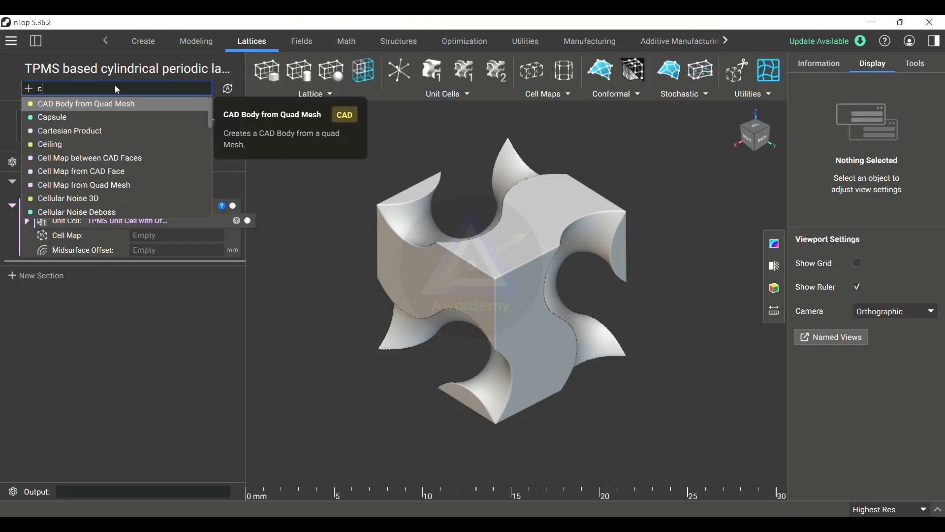
{"action": "type", "text": "ell map"}
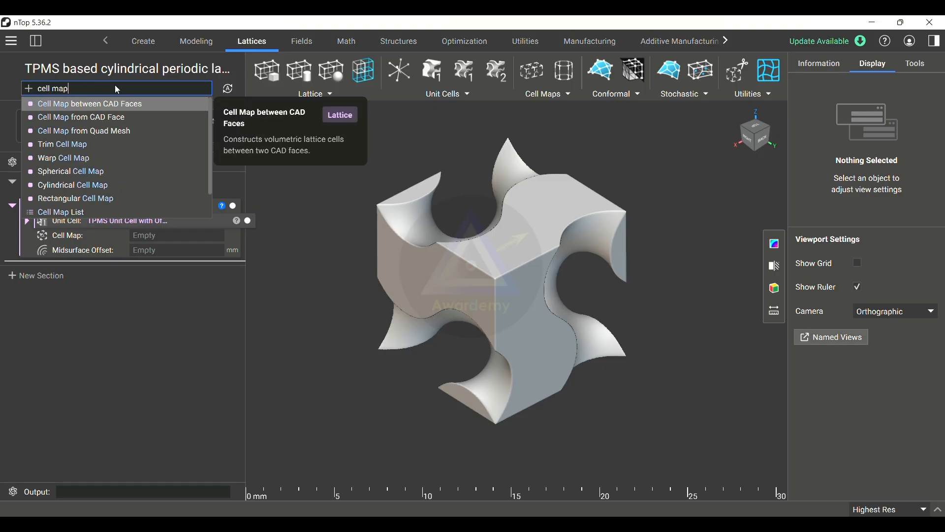
{"action": "left_click", "coordinate": [87, 187]}
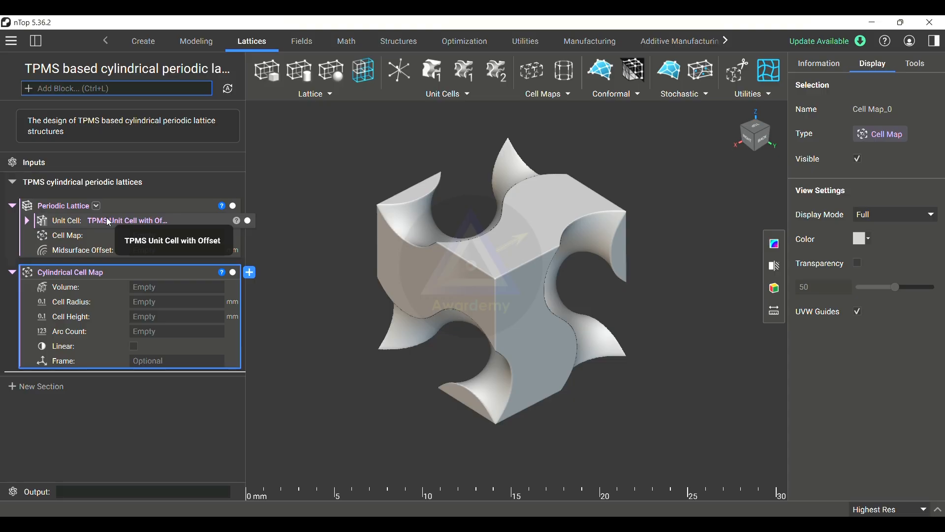
Step: Add a Cylinder primitive block and hide the TPMS Unit Cell with Offset body
{"action": "left_click", "coordinate": [188, 286]}
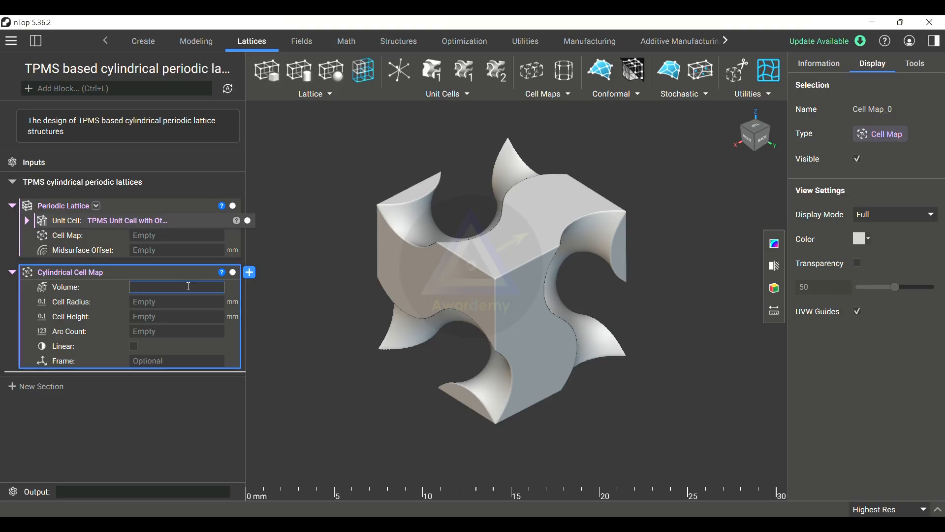
{"action": "left_click", "coordinate": [146, 43]}
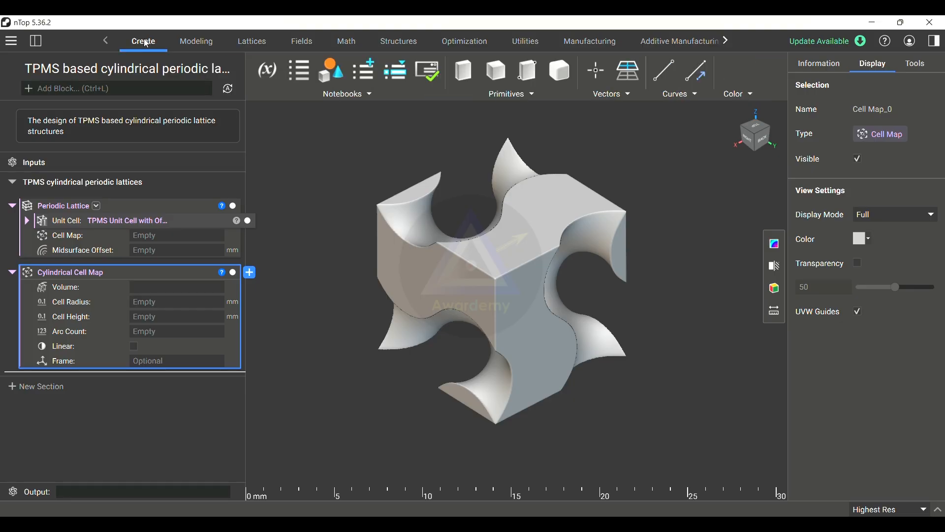
{"action": "left_click", "coordinate": [476, 94]}
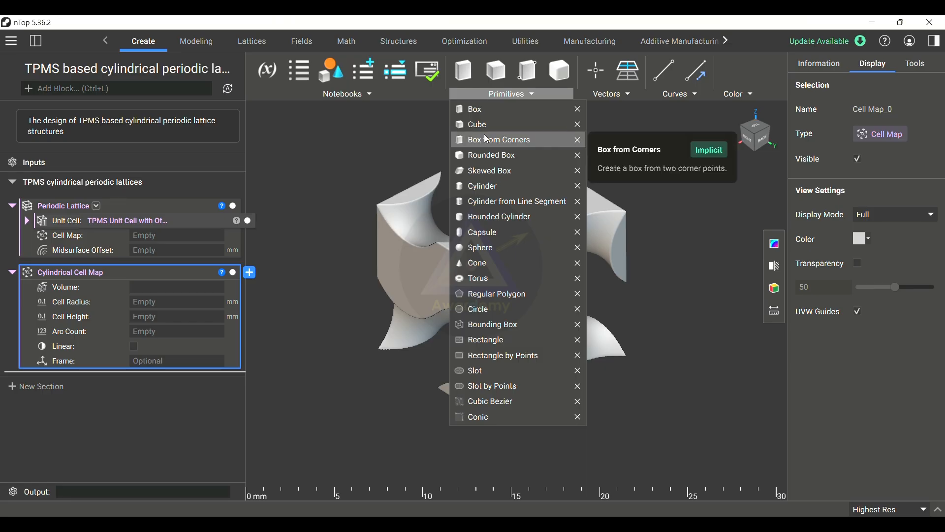
{"action": "left_click", "coordinate": [483, 188]}
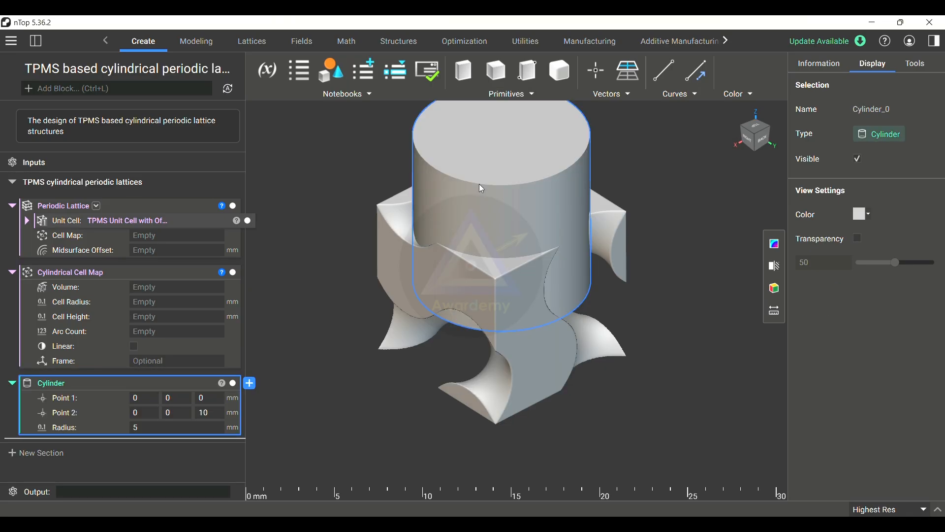
{"action": "left_click", "coordinate": [248, 221]}
{"action": "scroll", "coordinate": [485, 231], "scroll_direction": "down", "scroll_amount": 2}
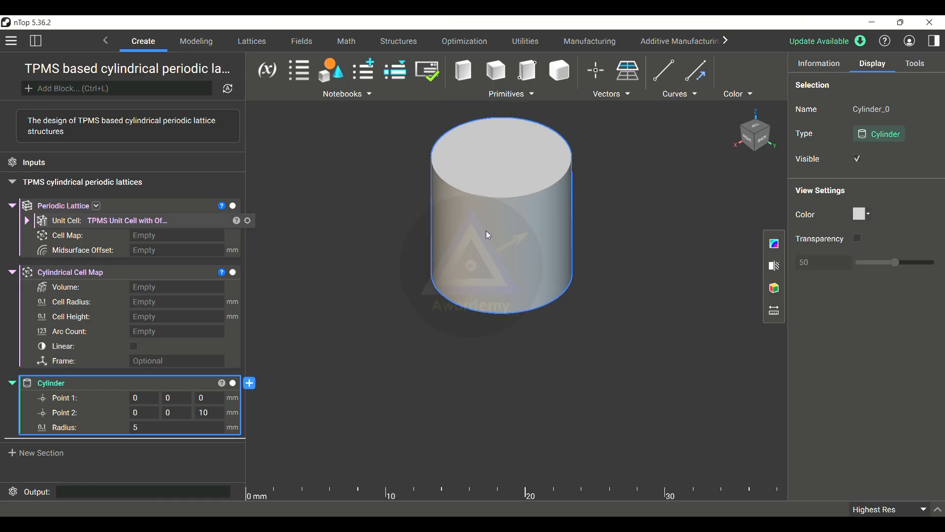
{"action": "scroll", "coordinate": [482, 131], "scroll_direction": "up", "scroll_amount": 2}
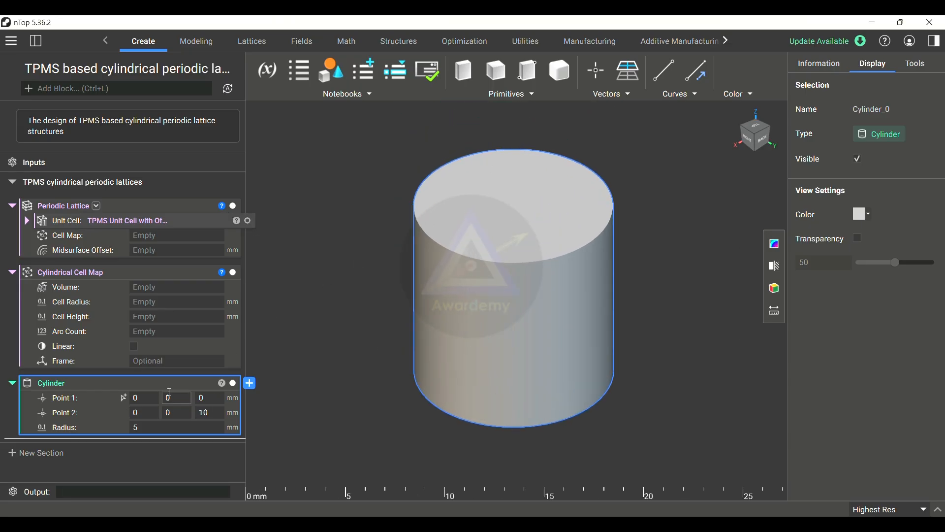
Step: Try a larger cylinder with a radius of 10 mm and Point 2's Z coordinate at 20 mm
{"action": "left_click", "coordinate": [142, 398]}
{"action": "right_click_drag", "start_coordinate": [610, 382], "coordinate": [617, 238]}
{"action": "left_click", "coordinate": [217, 411]}
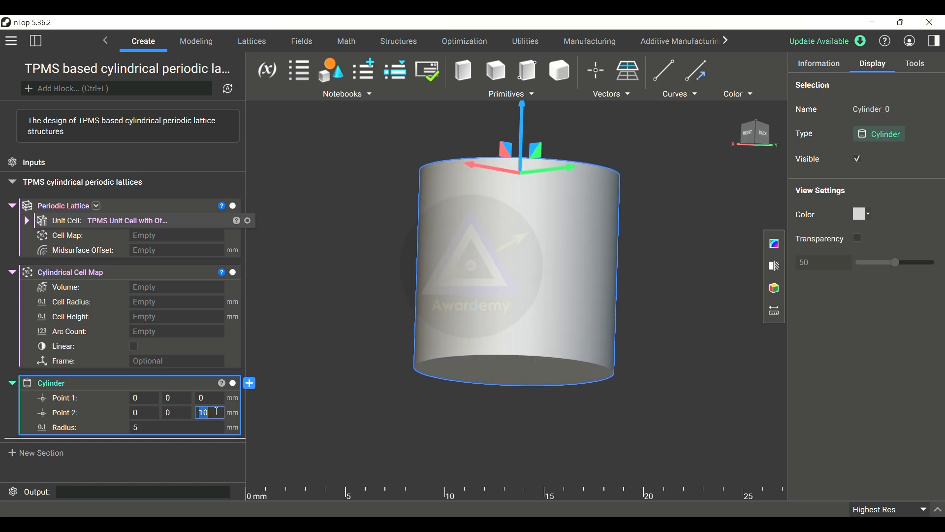
{"action": "right_click_drag", "start_coordinate": [508, 274], "coordinate": [494, 371]}
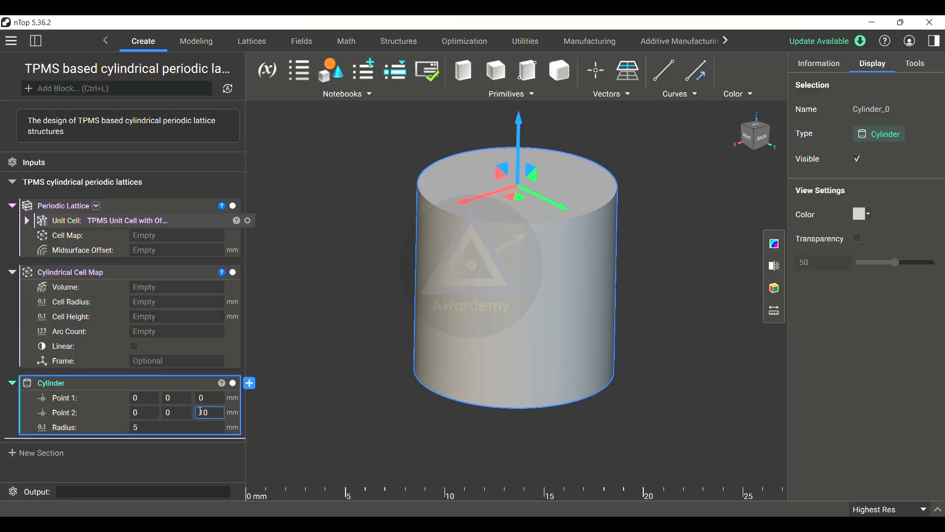
{"action": "left_click", "coordinate": [144, 431]}
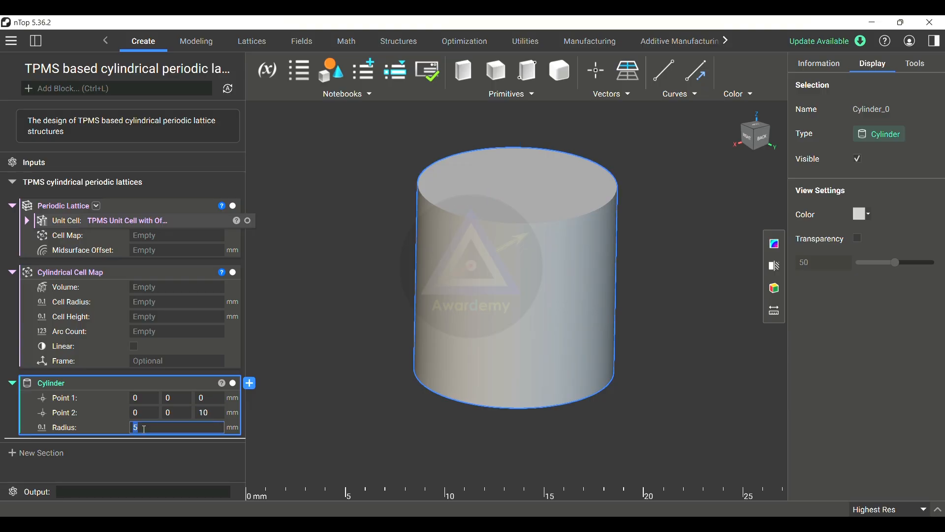
{"action": "type", "text": "10"}
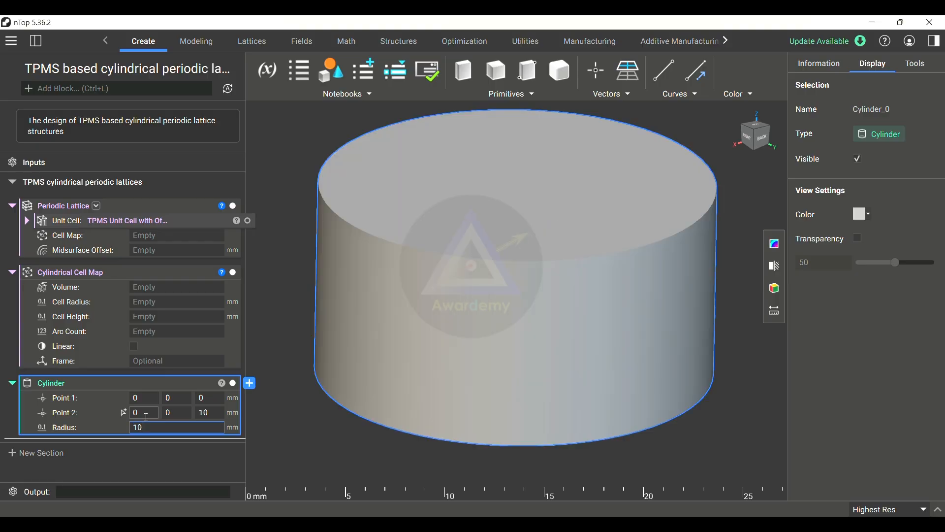
{"action": "left_click", "coordinate": [215, 412]}
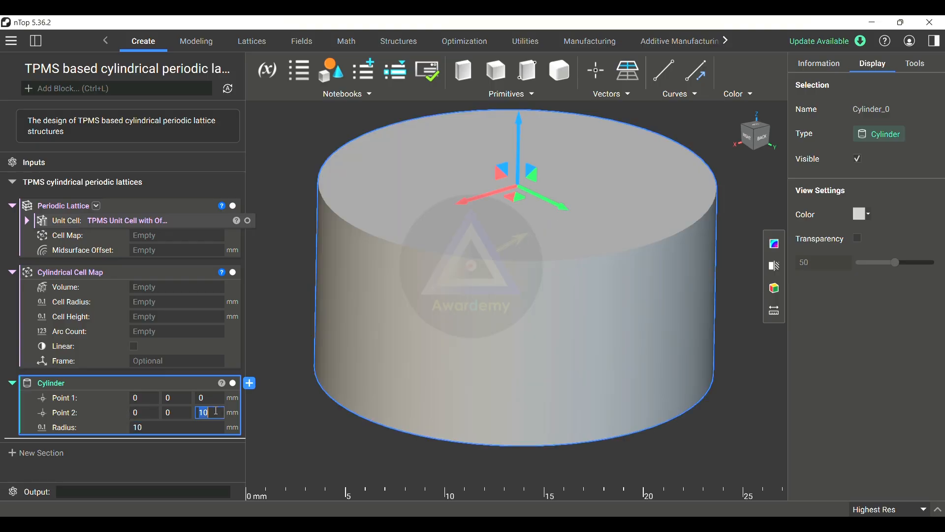
{"action": "type", "text": "20"}
{"action": "key", "text": "Return"}
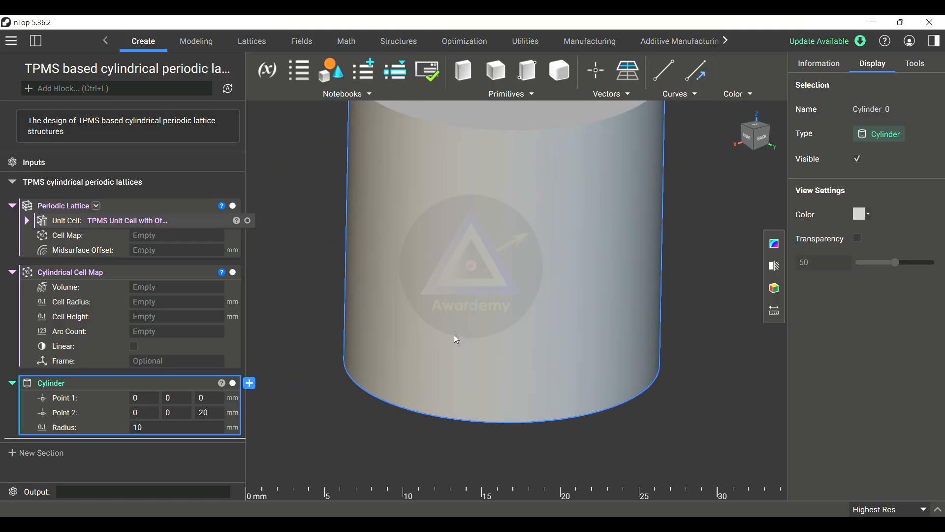
{"action": "scroll", "coordinate": [481, 211], "scroll_direction": "down", "scroll_amount": 5}
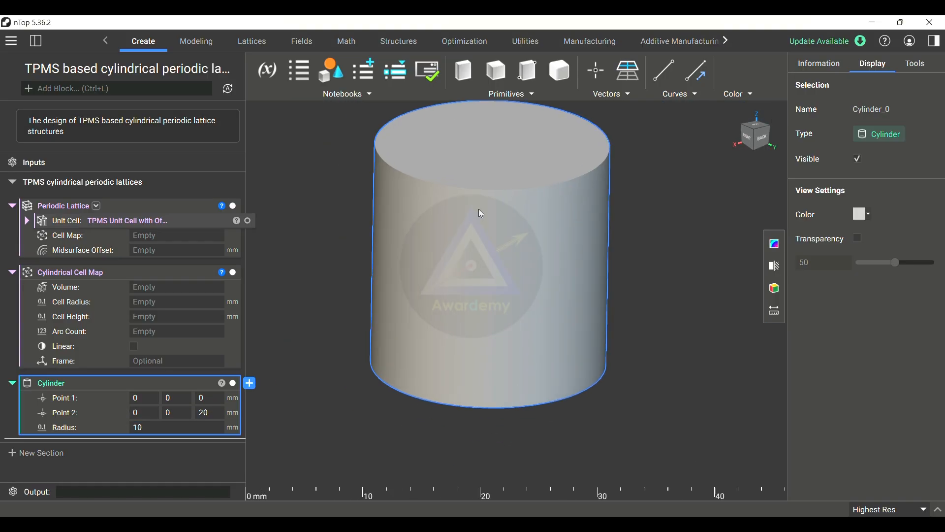
Step: Set the cylinder's Point 2 Z coordinate to 10 mm and its radius to 5 mm
{"action": "left_click", "coordinate": [209, 412]}
{"action": "type", "text": "10"}
{"action": "left_click", "coordinate": [199, 428]}
{"action": "type", "text": "5"}
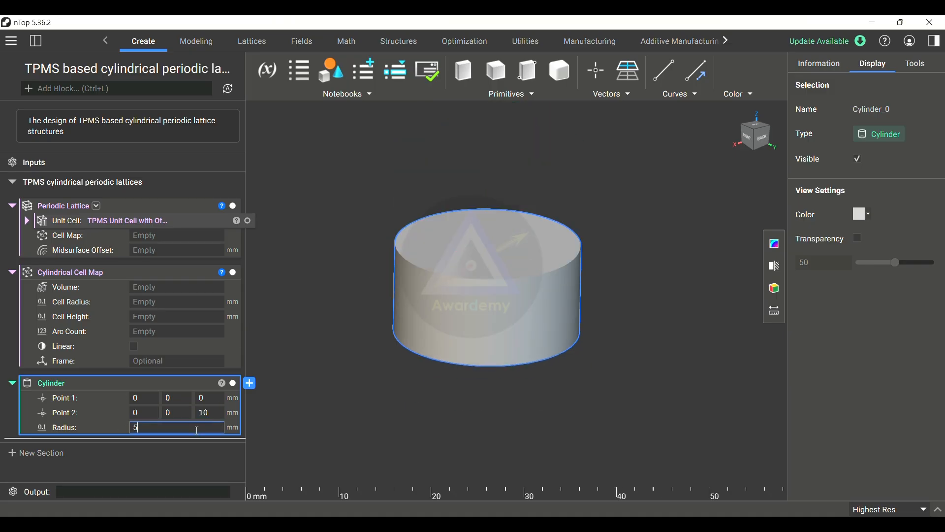
{"action": "key", "text": "Return"}
{"action": "scroll", "coordinate": [497, 308], "scroll_direction": "up", "scroll_amount": 3}
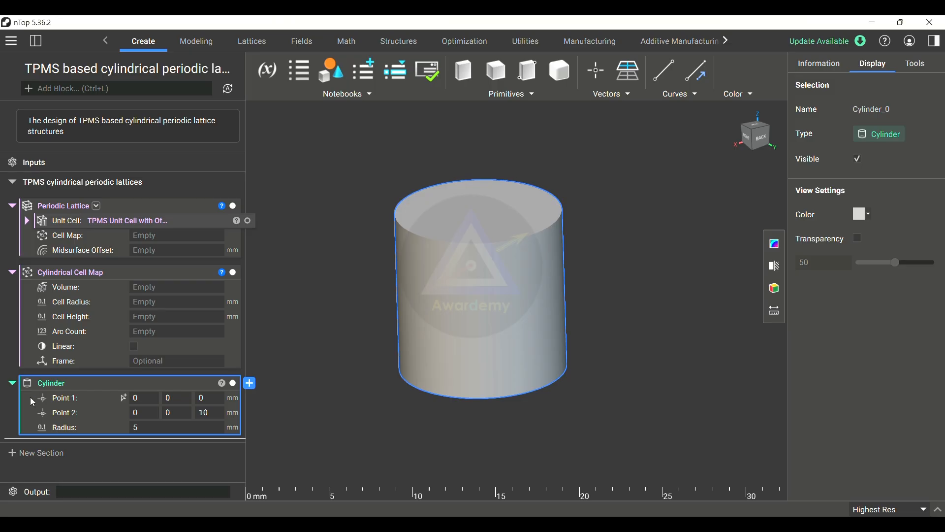
Step: Use the Cylinder as the Cylindrical Cell Map's Volume, and set Cell Radius 1 mm, Cell Height 2 mm and Arc Count 3
{"action": "left_click", "coordinate": [12, 382]}
{"action": "left_click_drag", "start_coordinate": [82, 384], "coordinate": [159, 292]}
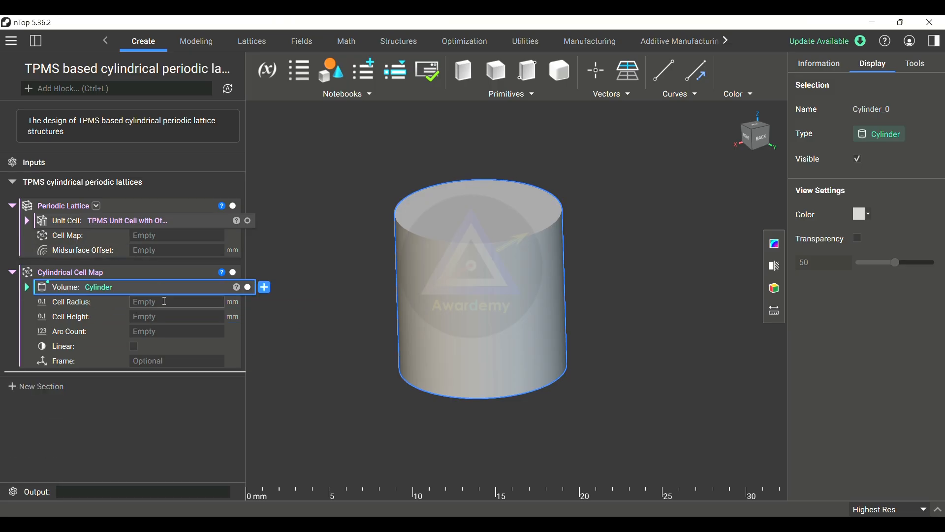
{"action": "left_click", "coordinate": [149, 349]}
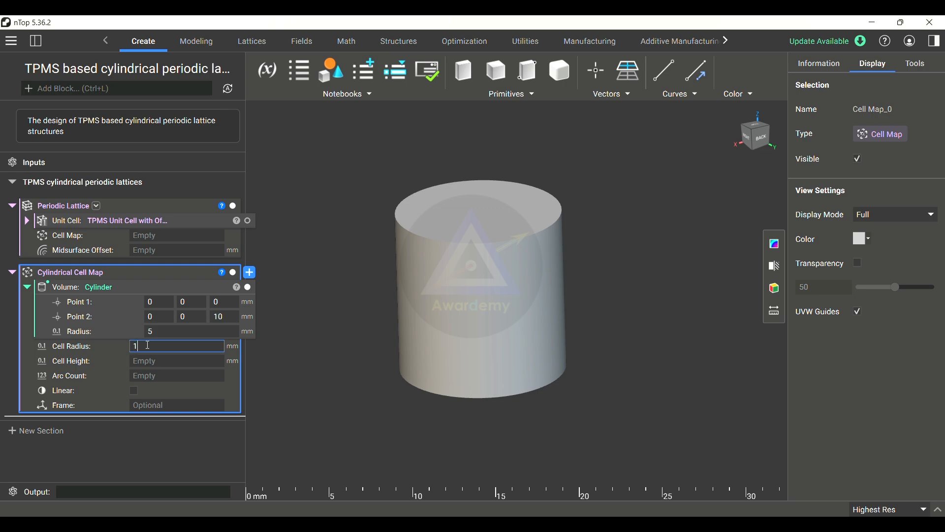
{"action": "left_click", "coordinate": [148, 361]}
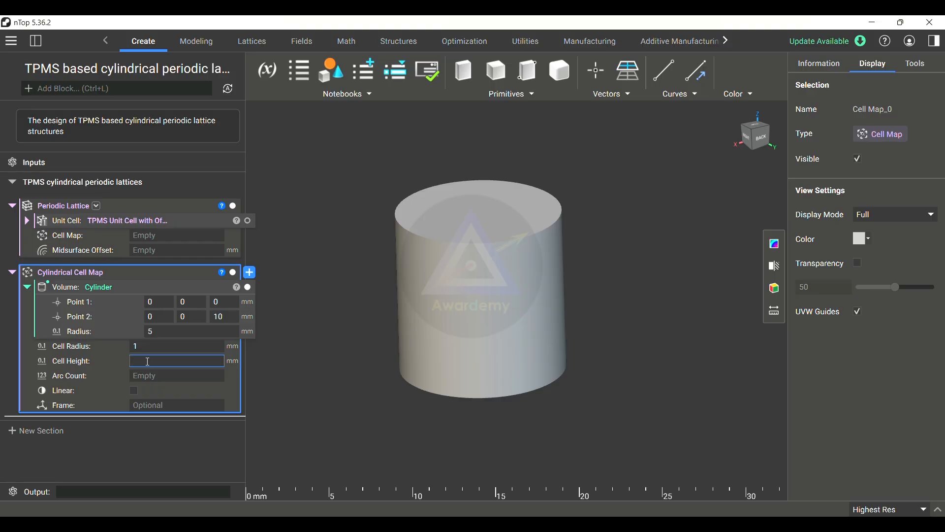
{"action": "type", "text": "2"}
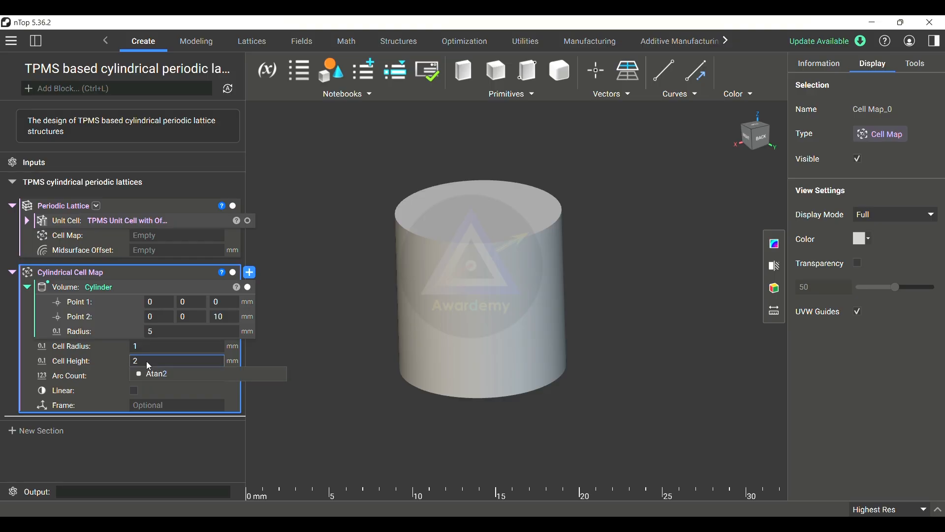
{"action": "left_click", "coordinate": [168, 375]}
{"action": "type", "text": "3"}
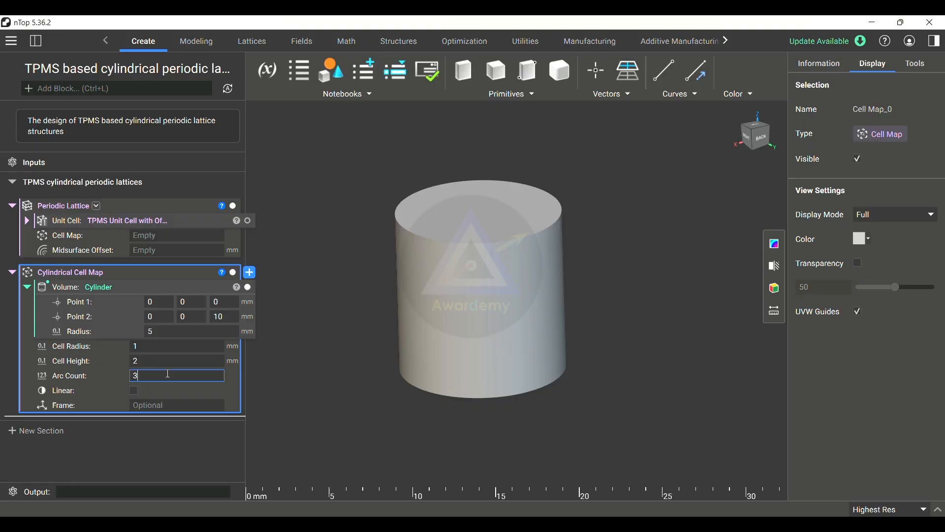
{"action": "left_click", "coordinate": [290, 363]}
Step: Place the Cylindrical Cell Map block in the Periodic Lattice's Cell Map input and collapse it
{"action": "right_click_drag", "start_coordinate": [402, 320], "coordinate": [530, 324]}
{"action": "left_click", "coordinate": [754, 123]}
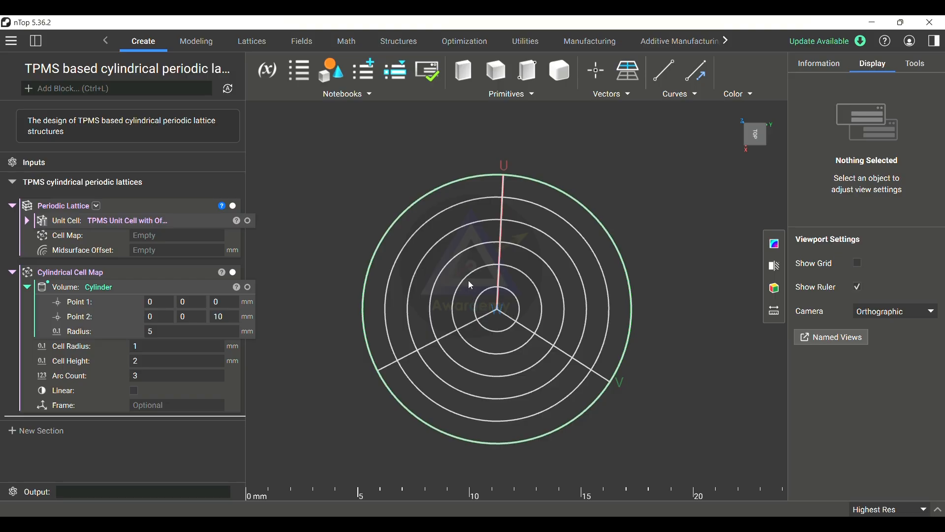
{"action": "right_click_drag", "start_coordinate": [542, 376], "coordinate": [476, 341]}
{"action": "scroll", "coordinate": [517, 310], "scroll_direction": "down", "scroll_amount": 2}
{"action": "left_click", "coordinate": [27, 287]}
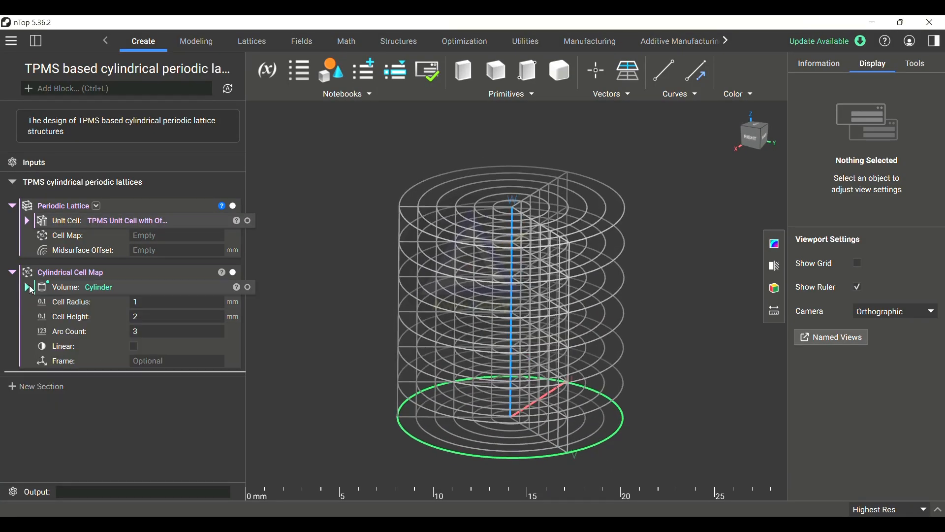
{"action": "left_click_drag", "start_coordinate": [153, 276], "coordinate": [191, 243]}
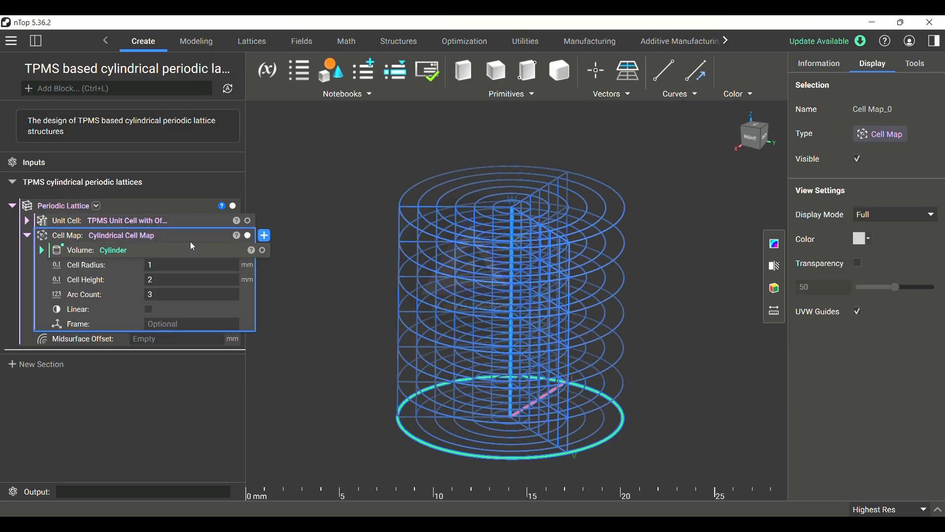
{"action": "left_click", "coordinate": [27, 237]}
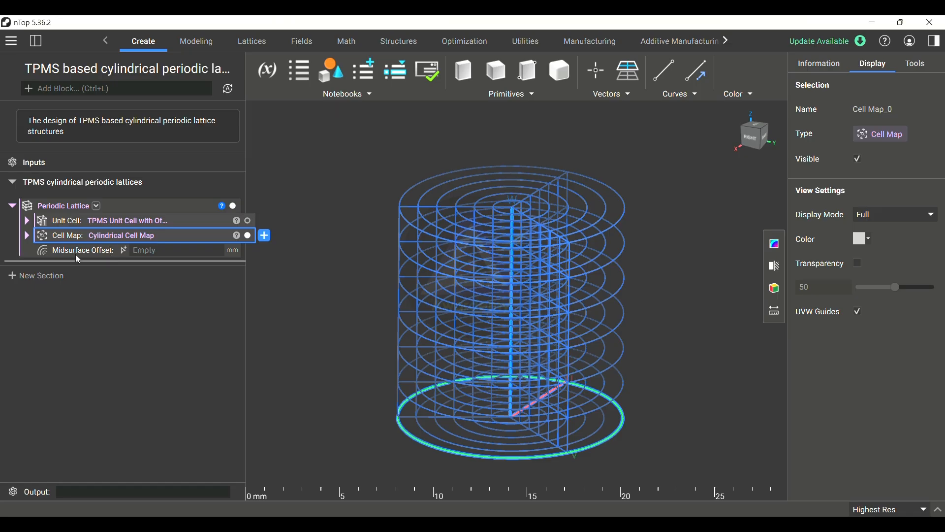
Step: Set the Periodic Lattice's Midsurface Offset to 0.25 mm
{"action": "left_click", "coordinate": [27, 220]}
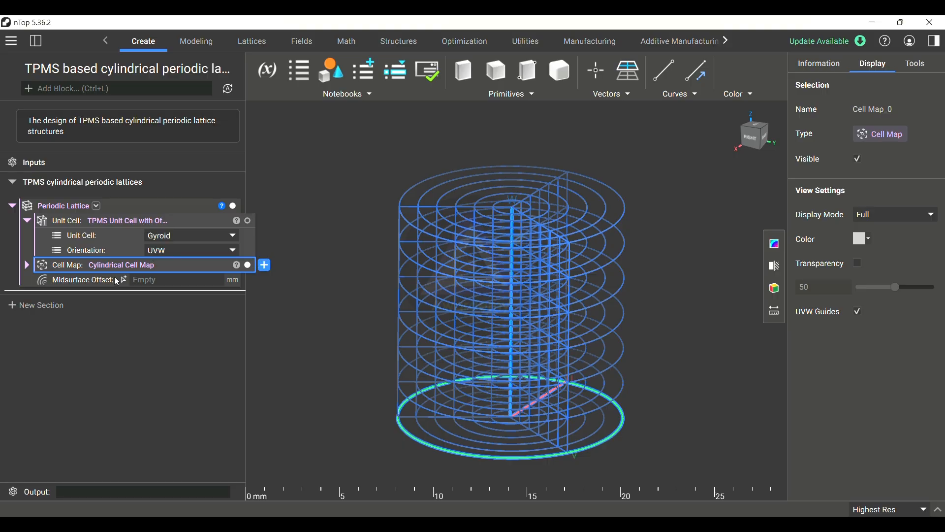
{"action": "left_click", "coordinate": [153, 282]}
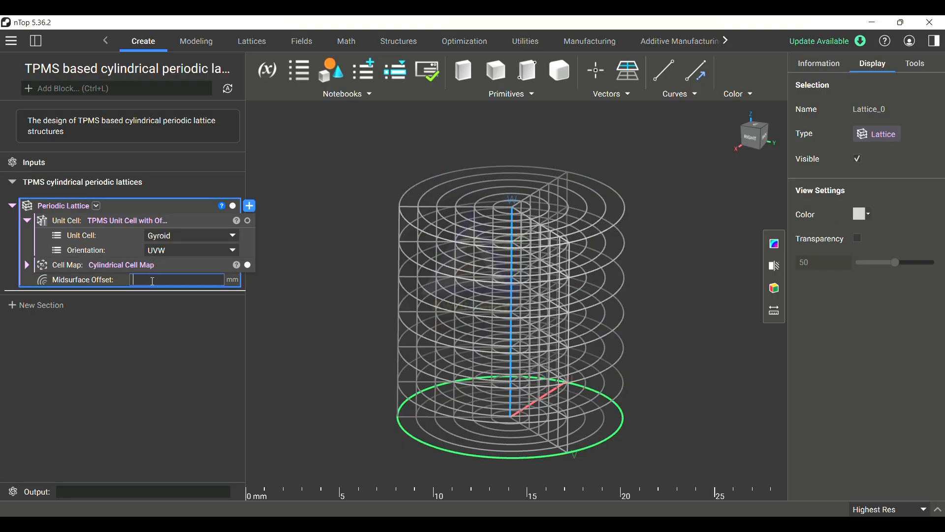
{"action": "type", "text": "0.25"}
{"action": "key", "text": "Return"}
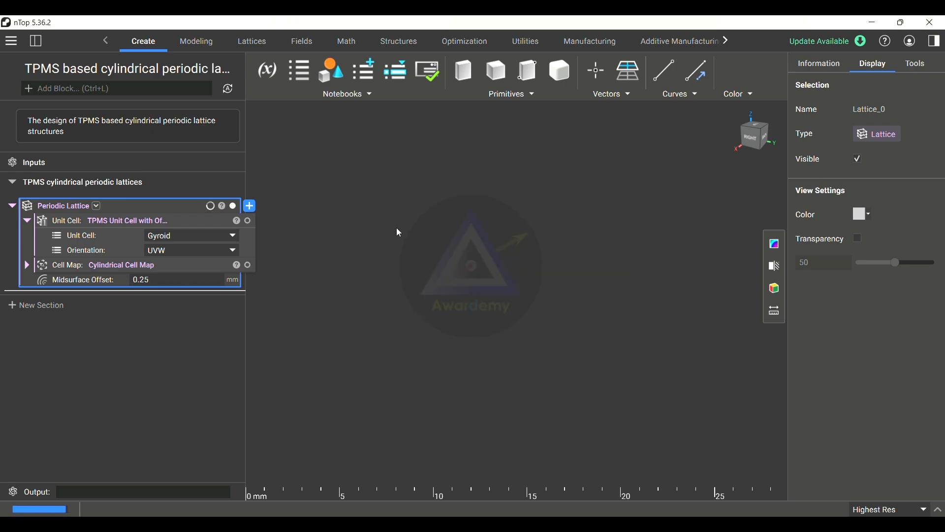
Step: Inspect the generated lattice from several angles and set its Midsurface Offset to 0.1 mm
{"action": "right_click_drag", "start_coordinate": [483, 340], "coordinate": [552, 265]}
{"action": "scroll", "coordinate": [539, 273], "scroll_direction": "down", "scroll_amount": 5}
{"action": "right_click_drag", "start_coordinate": [521, 312], "coordinate": [486, 346]}
{"action": "scroll", "coordinate": [603, 261], "scroll_direction": "up", "scroll_amount": 2}
{"action": "right_click_drag", "start_coordinate": [603, 260], "coordinate": [606, 323]}
{"action": "scroll", "coordinate": [557, 256], "scroll_direction": "up", "scroll_amount": 2}
{"action": "right_click_drag", "start_coordinate": [575, 363], "coordinate": [468, 430]}
{"action": "left_click", "coordinate": [173, 274]}
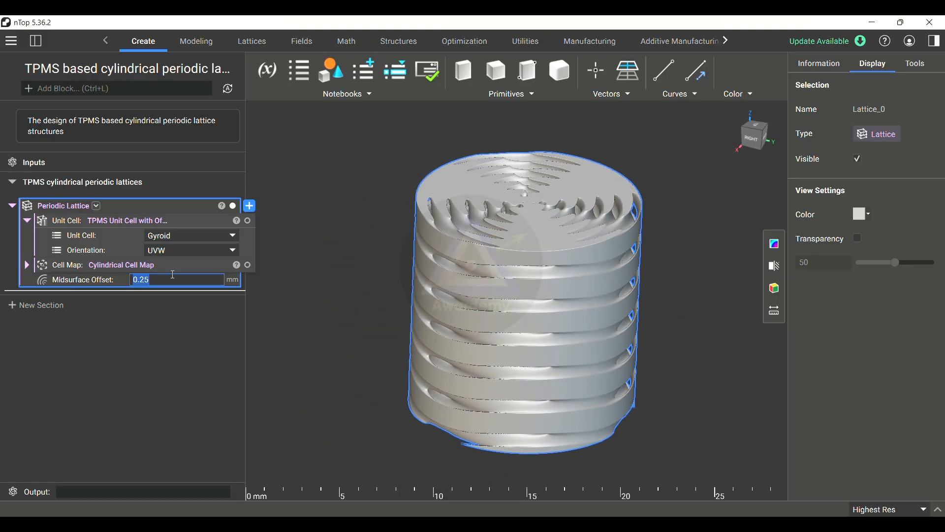
{"action": "type", "text": "0.1"}
{"action": "key", "text": "Return"}
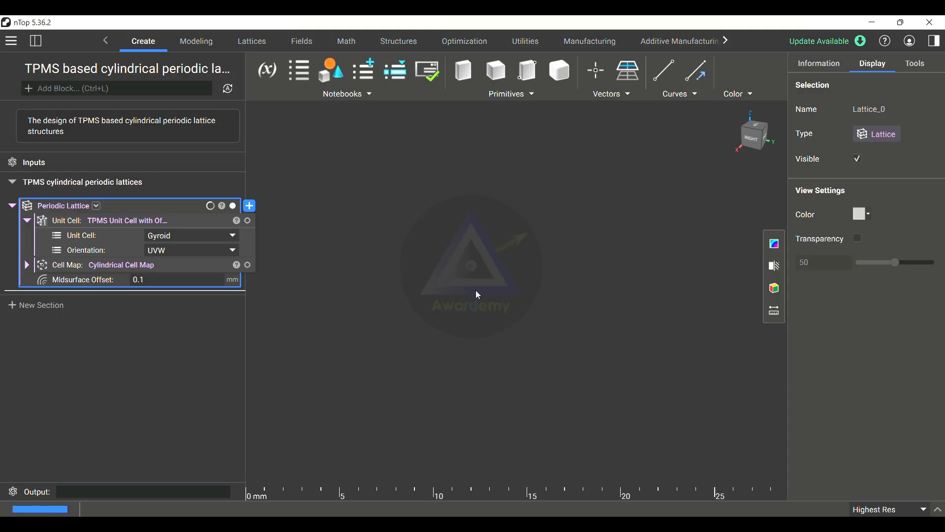
Step: Set the Periodic Lattice's Midsurface Offset to 0.01 mm
{"action": "right_click_drag", "start_coordinate": [503, 320], "coordinate": [576, 248]}
{"action": "left_click", "coordinate": [172, 280]}
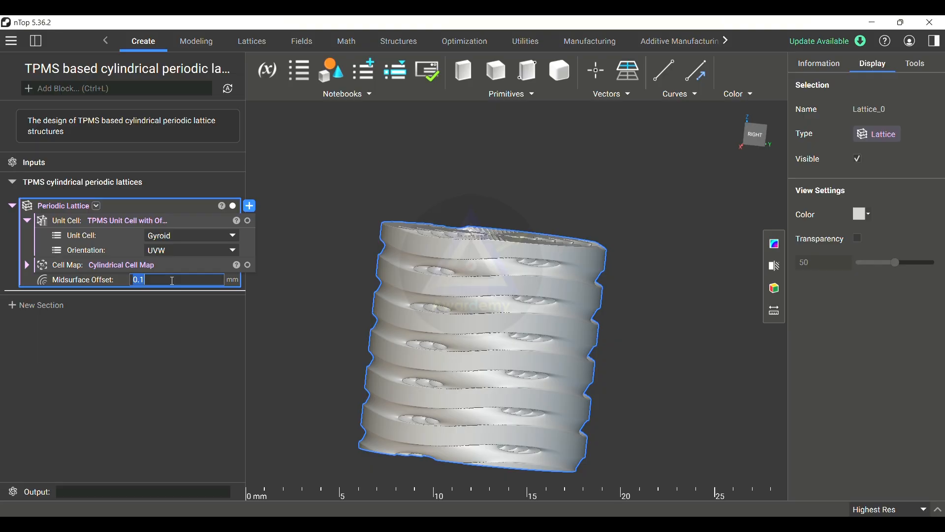
{"action": "type", "text": "0"}
{"action": "key", "text": "Return"}
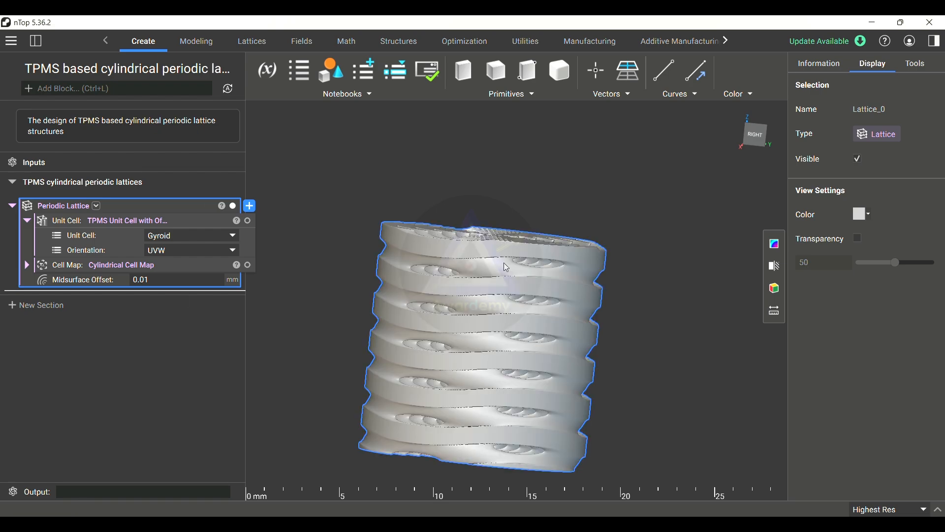
Step: Examine the gyroid lattice from directly above and from oblique side angles, both close up and at a distance
{"action": "right_click_drag", "start_coordinate": [507, 268], "coordinate": [523, 376]}
{"action": "left_click", "coordinate": [755, 134]}
{"action": "scroll", "coordinate": [546, 174], "scroll_direction": "down", "scroll_amount": 3}
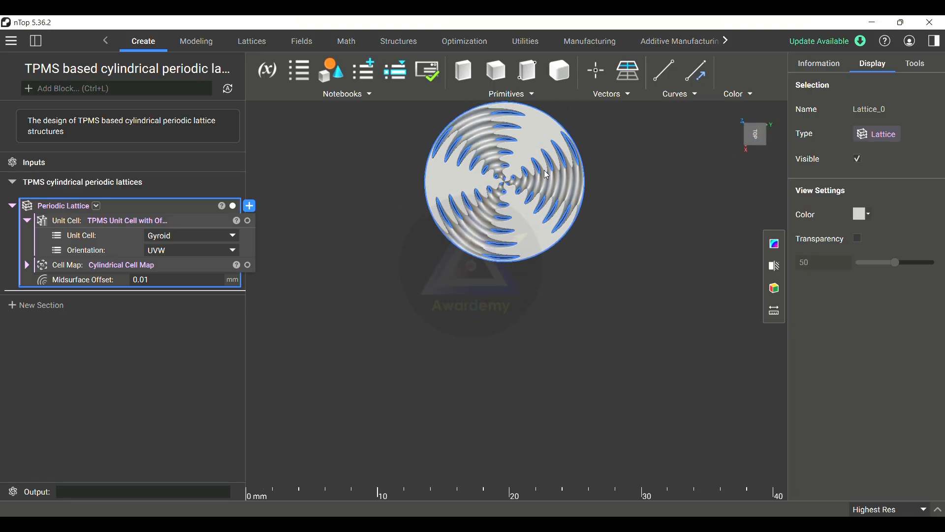
{"action": "scroll", "coordinate": [522, 416], "scroll_direction": "down", "scroll_amount": 2}
{"action": "scroll", "coordinate": [512, 242], "scroll_direction": "up", "scroll_amount": 4}
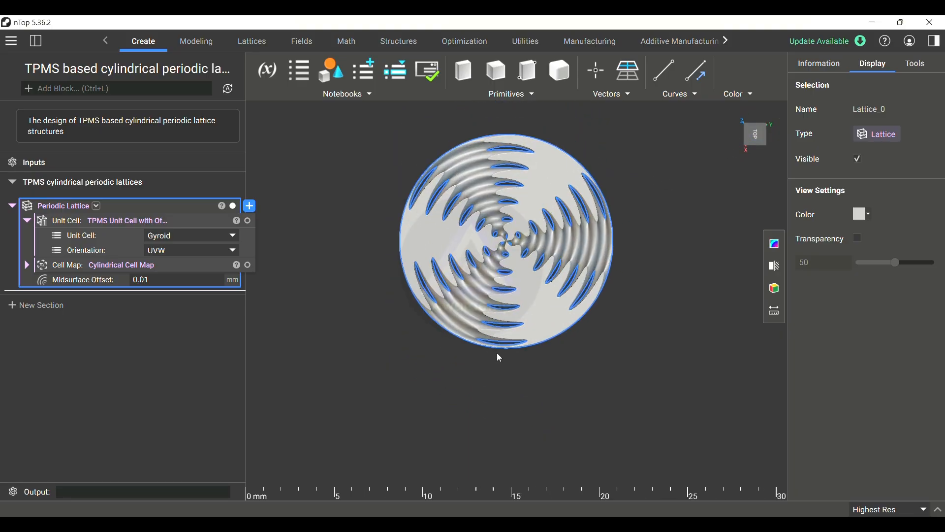
{"action": "scroll", "coordinate": [496, 306], "scroll_direction": "up", "scroll_amount": 1}
{"action": "scroll", "coordinate": [489, 409], "scroll_direction": "down", "scroll_amount": 2}
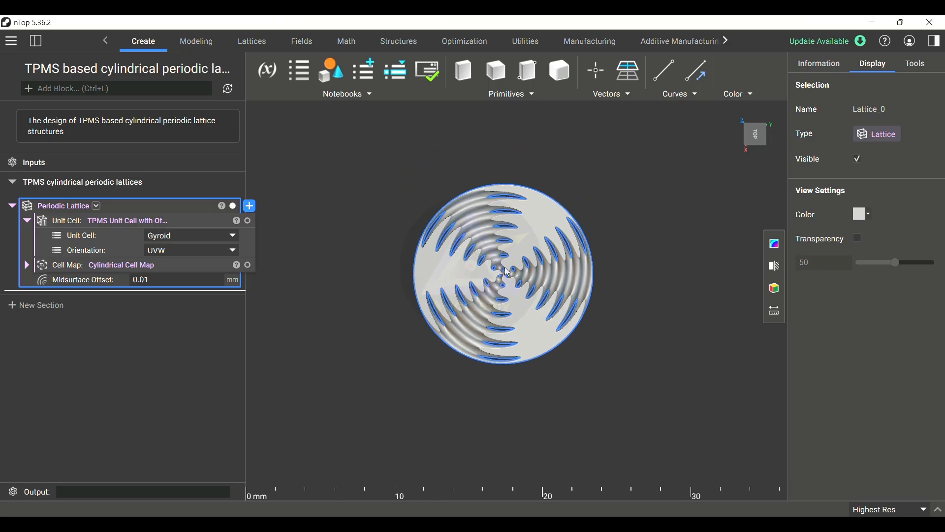
{"action": "scroll", "coordinate": [510, 271], "scroll_direction": "up", "scroll_amount": 4}
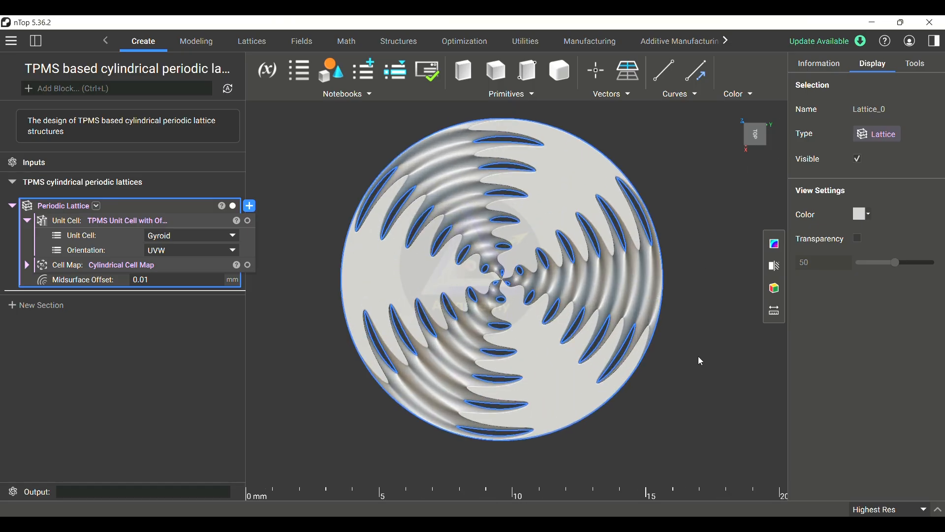
{"action": "right_click_drag", "start_coordinate": [698, 356], "coordinate": [688, 294]}
{"action": "scroll", "coordinate": [630, 306], "scroll_direction": "down", "scroll_amount": 4}
{"action": "right_click_drag", "start_coordinate": [739, 366], "coordinate": [647, 383]}
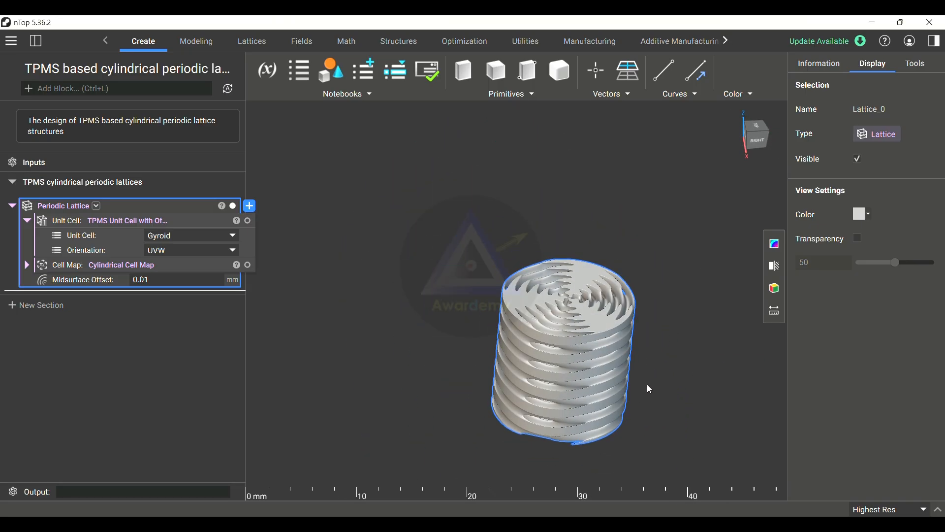
{"action": "scroll", "coordinate": [665, 418], "scroll_direction": "up", "scroll_amount": 4}
{"action": "right_click_drag", "start_coordinate": [665, 419], "coordinate": [752, 303]}
Step: Activate a global section cut on the gyroid lattice and move its plane along Z to about 11.98
{"action": "left_click", "coordinate": [775, 266]}
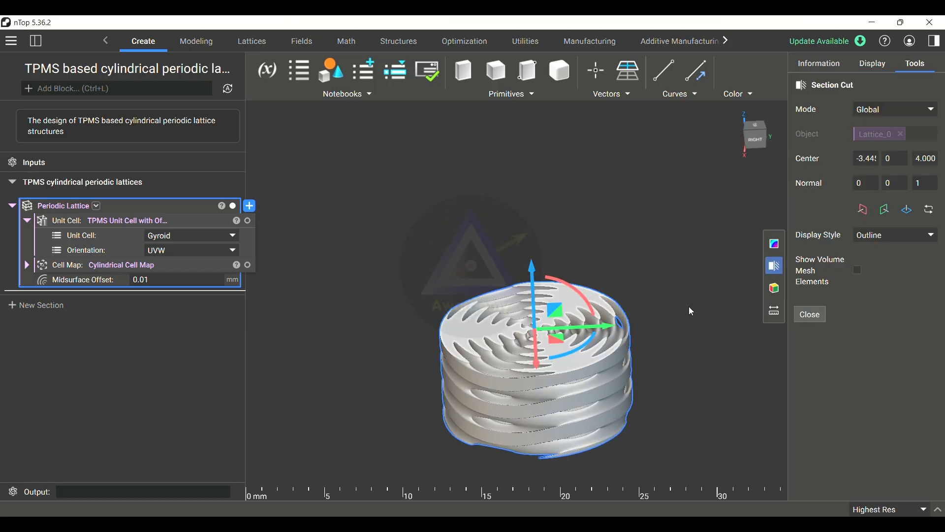
{"action": "right_click_drag", "start_coordinate": [689, 306], "coordinate": [678, 411]}
{"action": "left_click_drag", "start_coordinate": [528, 278], "coordinate": [556, 200]}
{"action": "mouse_move", "coordinate": [684, 274]}
{"action": "right_mouse_down"}
{"action": "mouse_move", "coordinate": [624, 221]}
{"action": "mouse_move", "coordinate": [676, 268]}
{"action": "right_mouse_up"}
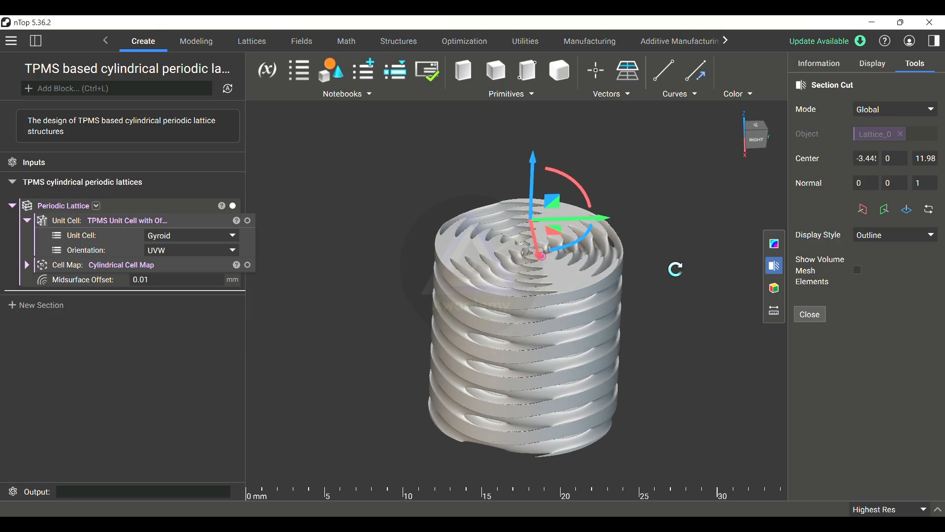
Step: Change the TPMS unit cell type of the Periodic Lattice to Diamond
{"action": "left_click", "coordinate": [191, 234]}
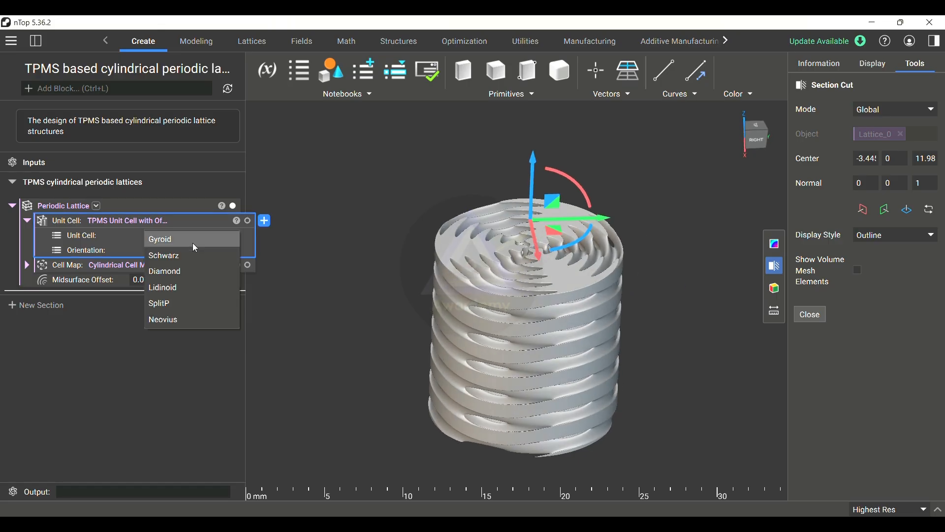
{"action": "left_click", "coordinate": [193, 271]}
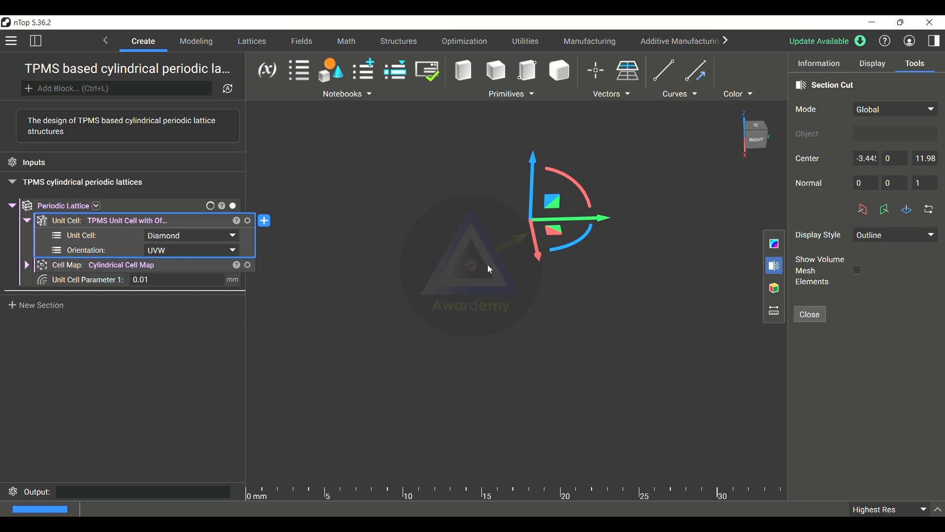
{"action": "right_click_drag", "start_coordinate": [493, 277], "coordinate": [496, 395]}
{"action": "scroll", "coordinate": [599, 376], "scroll_direction": "up", "scroll_amount": 2}
Step: Move the section plane along Z to about 11.62 on the diamond lattice and turn off the section cut
{"action": "left_click_drag", "start_coordinate": [538, 161], "coordinate": [617, 173]}
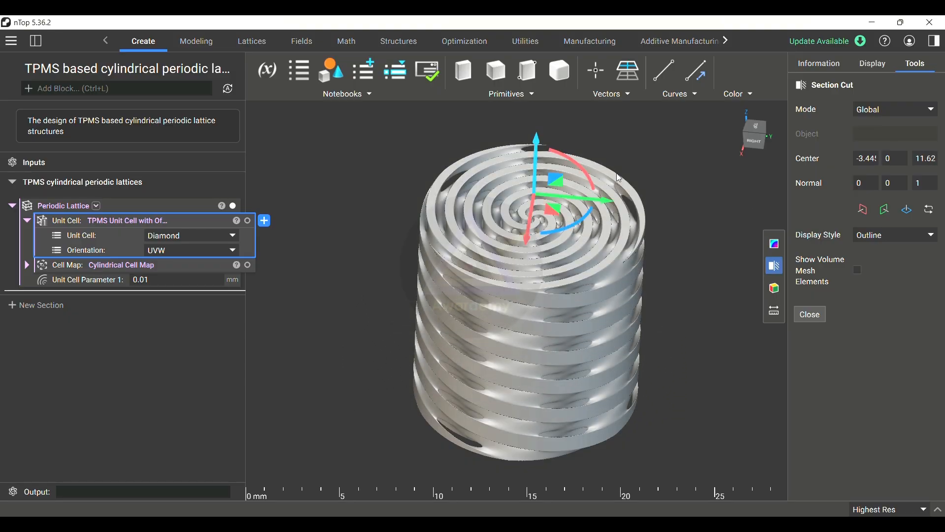
{"action": "left_click", "coordinate": [773, 268]}
{"action": "right_click_drag", "start_coordinate": [670, 304], "coordinate": [652, 401]}
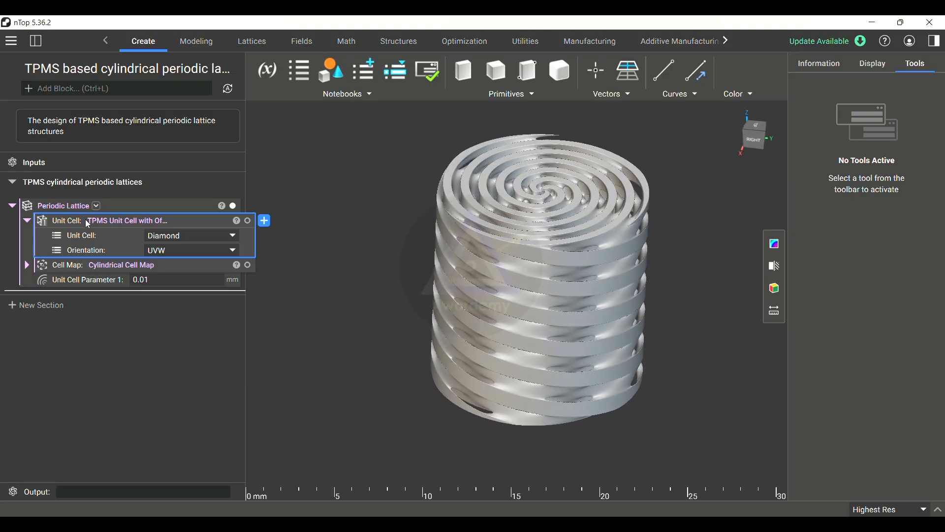
Step: Collapse the Periodic Lattice block and view the diamond lattice up close
{"action": "left_click", "coordinate": [13, 206]}
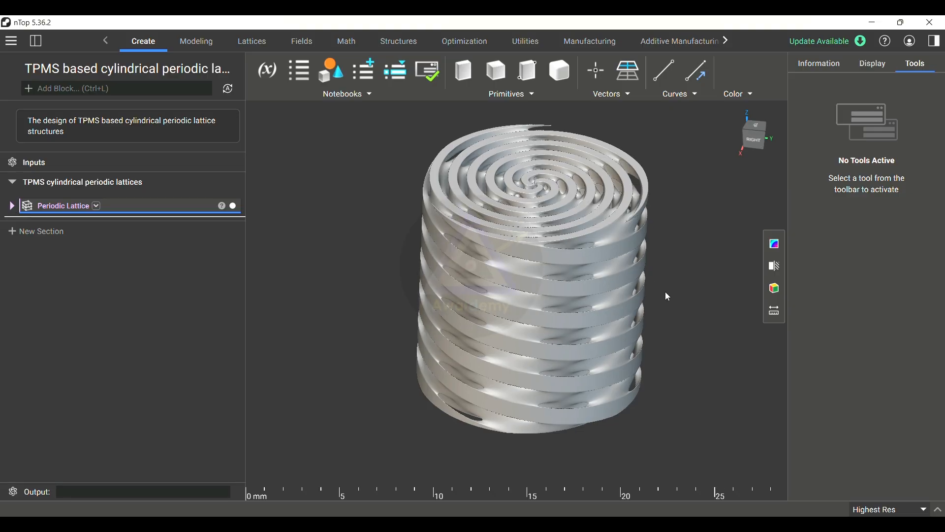
{"action": "right_click_drag", "start_coordinate": [674, 167], "coordinate": [660, 179]}
{"action": "scroll", "coordinate": [663, 206], "scroll_direction": "up", "scroll_amount": 2}
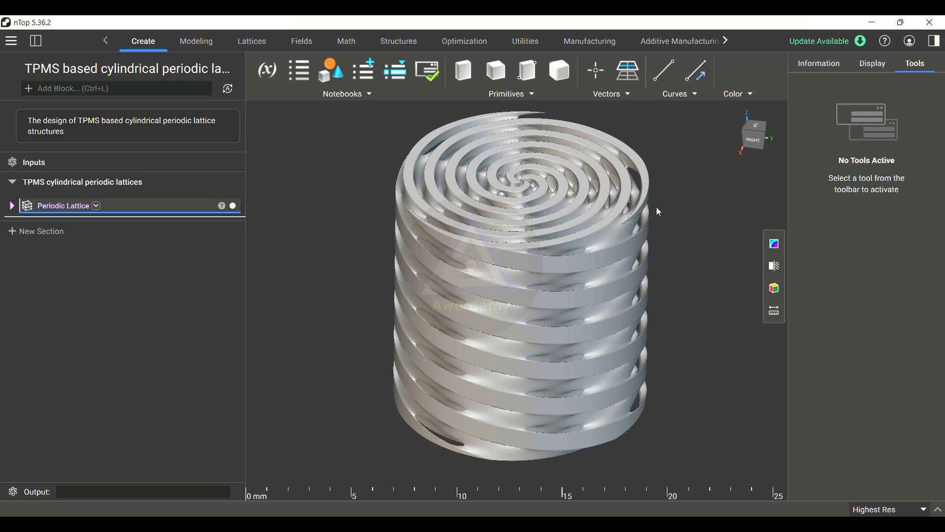
Step: Review the available lattice, unit cell and cell map blocks against those used in the Periodic Lattice
{"action": "left_click", "coordinate": [253, 42]}
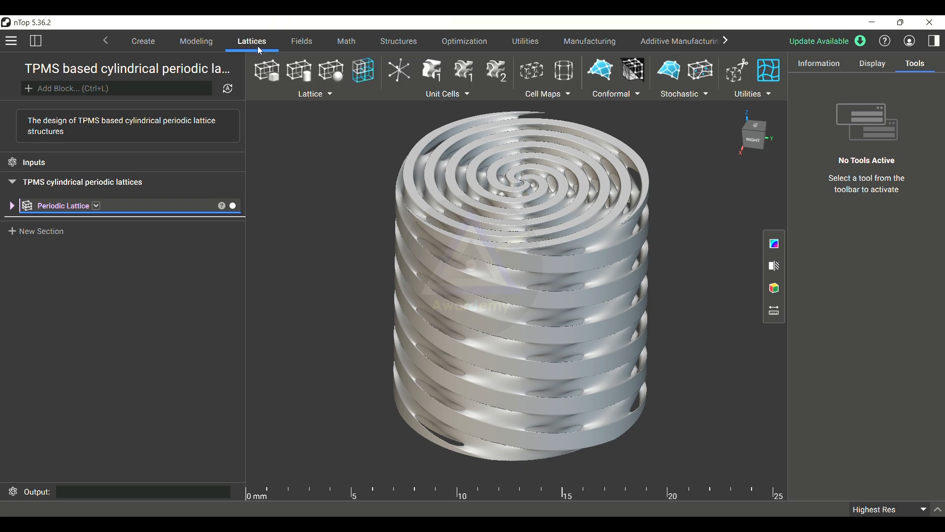
{"action": "left_click", "coordinate": [315, 94]}
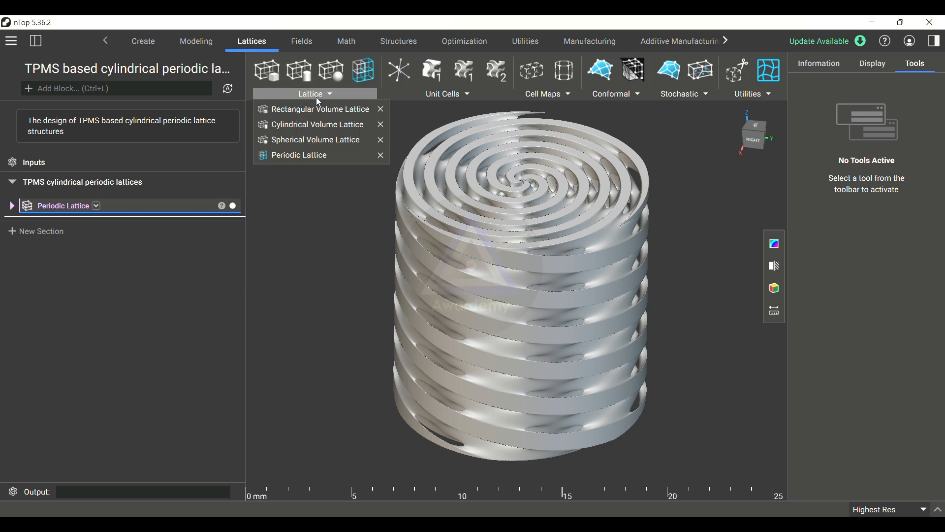
{"action": "left_click", "coordinate": [294, 157]}
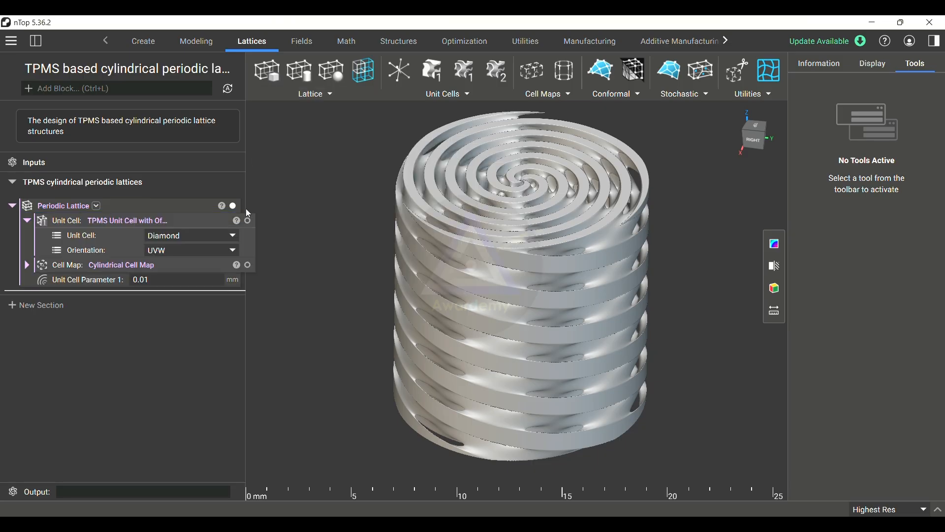
{"action": "left_click", "coordinate": [462, 93]}
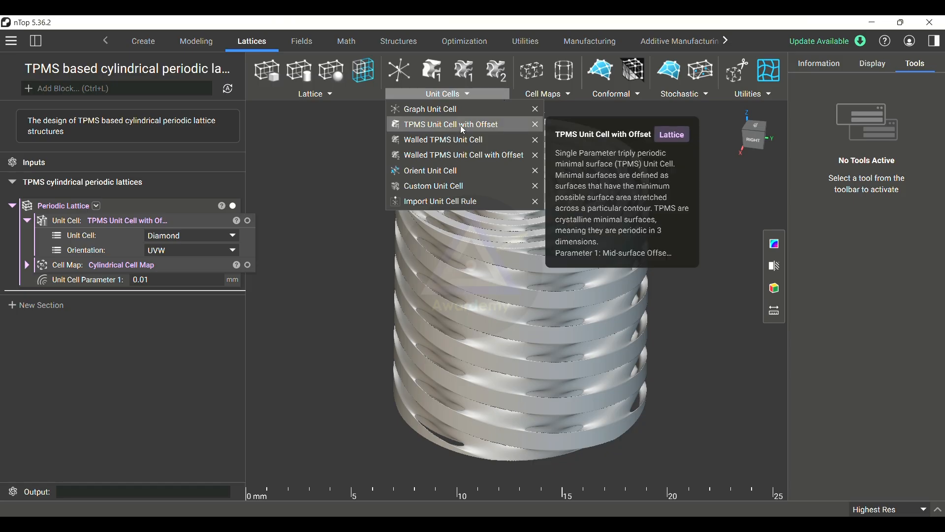
{"action": "left_click", "coordinate": [548, 94]}
{"action": "left_click", "coordinate": [549, 94]}
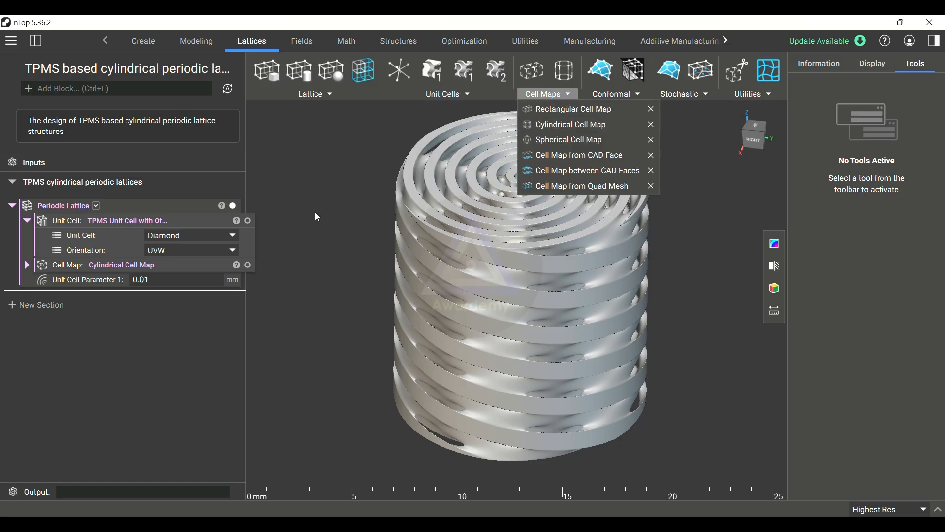
{"action": "left_click", "coordinate": [294, 220]}
Step: Collapse the TPMS Unit Cell block nested in the Periodic Lattice
{"action": "left_click", "coordinate": [28, 221]}
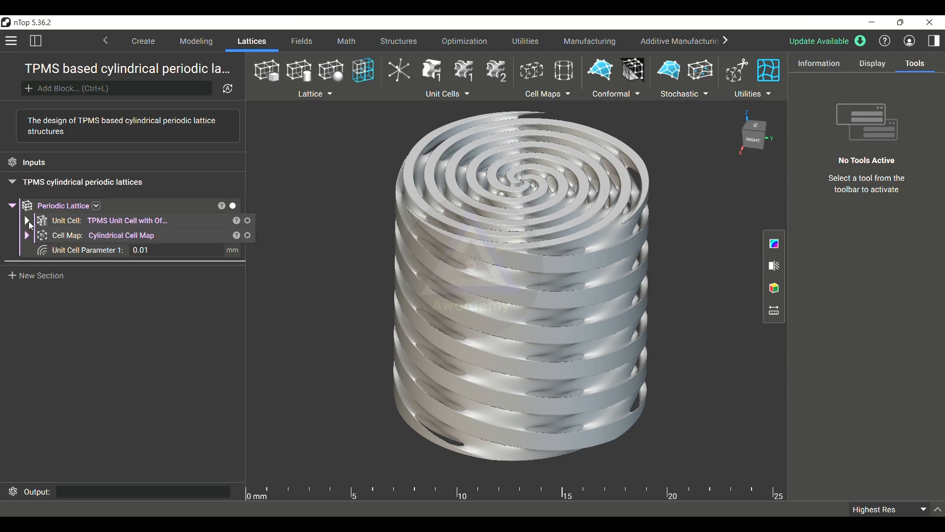
{"action": "mouse_move", "coordinate": [668, 261]}
{"action": "right_mouse_down"}
{"action": "mouse_move", "coordinate": [656, 244]}
{"action": "mouse_move", "coordinate": [667, 262]}
{"action": "right_mouse_up"}
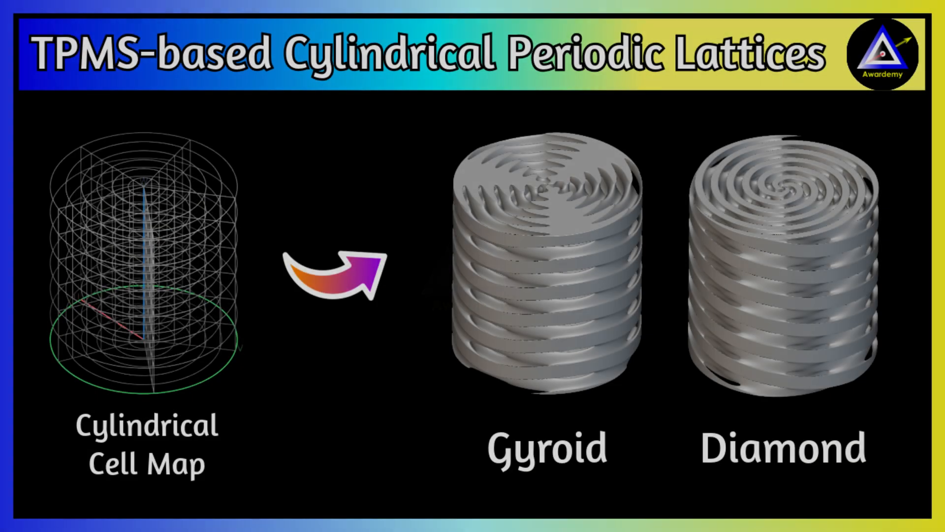